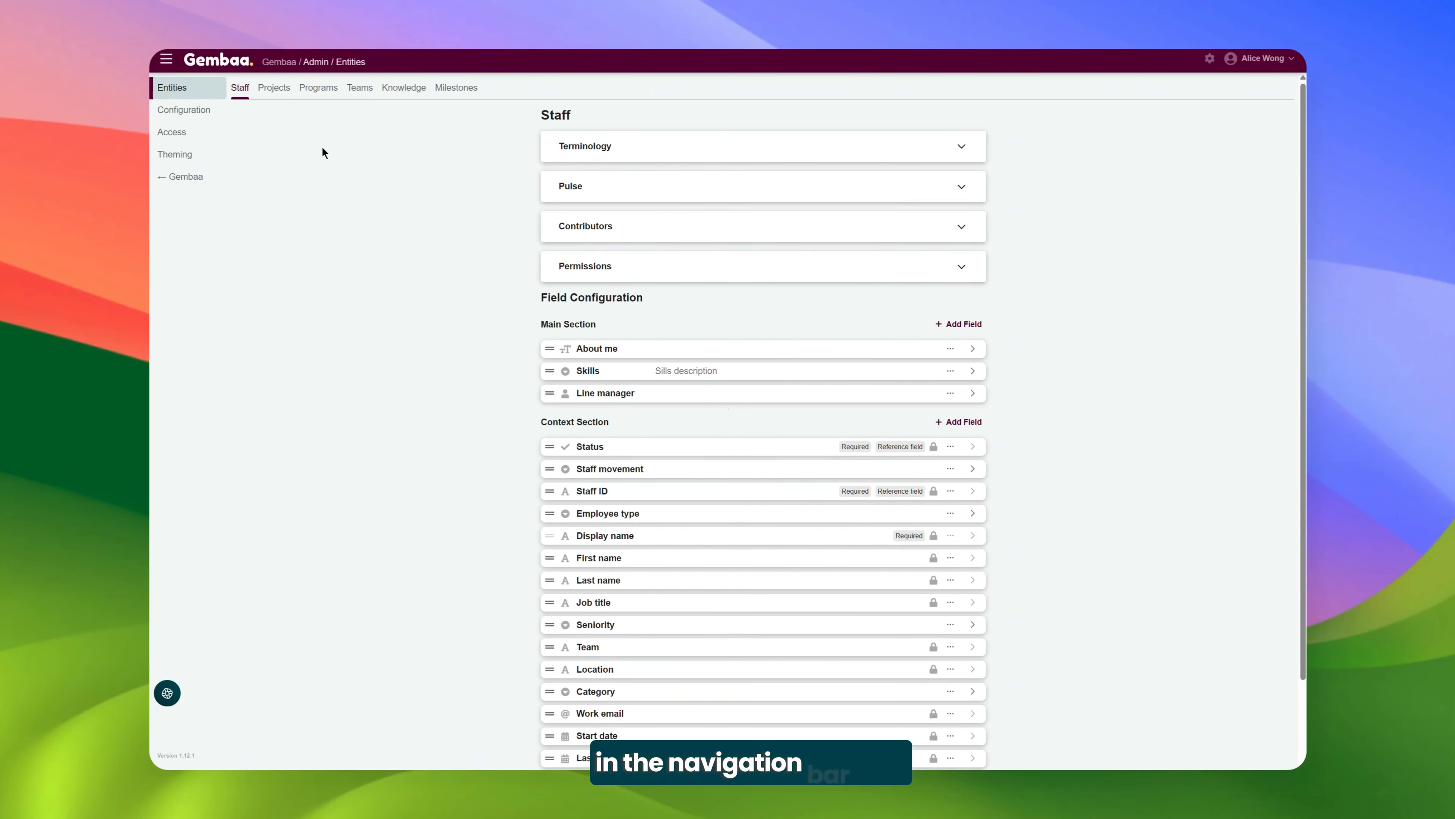
- Look through the entity settings of the Projects, Programs, Teams and Knowledge modules
left_click(272, 92)
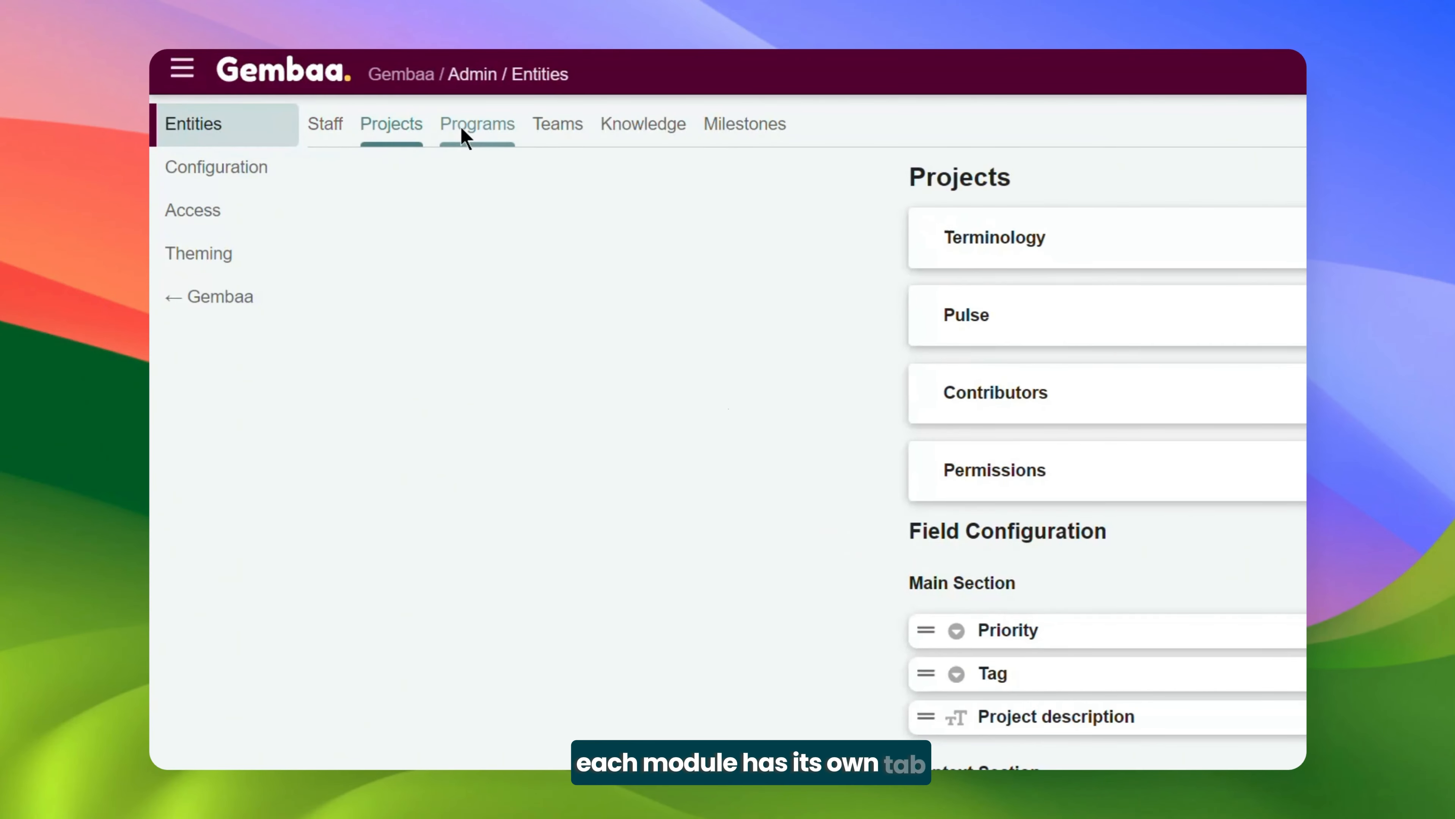
left_click(462, 130)
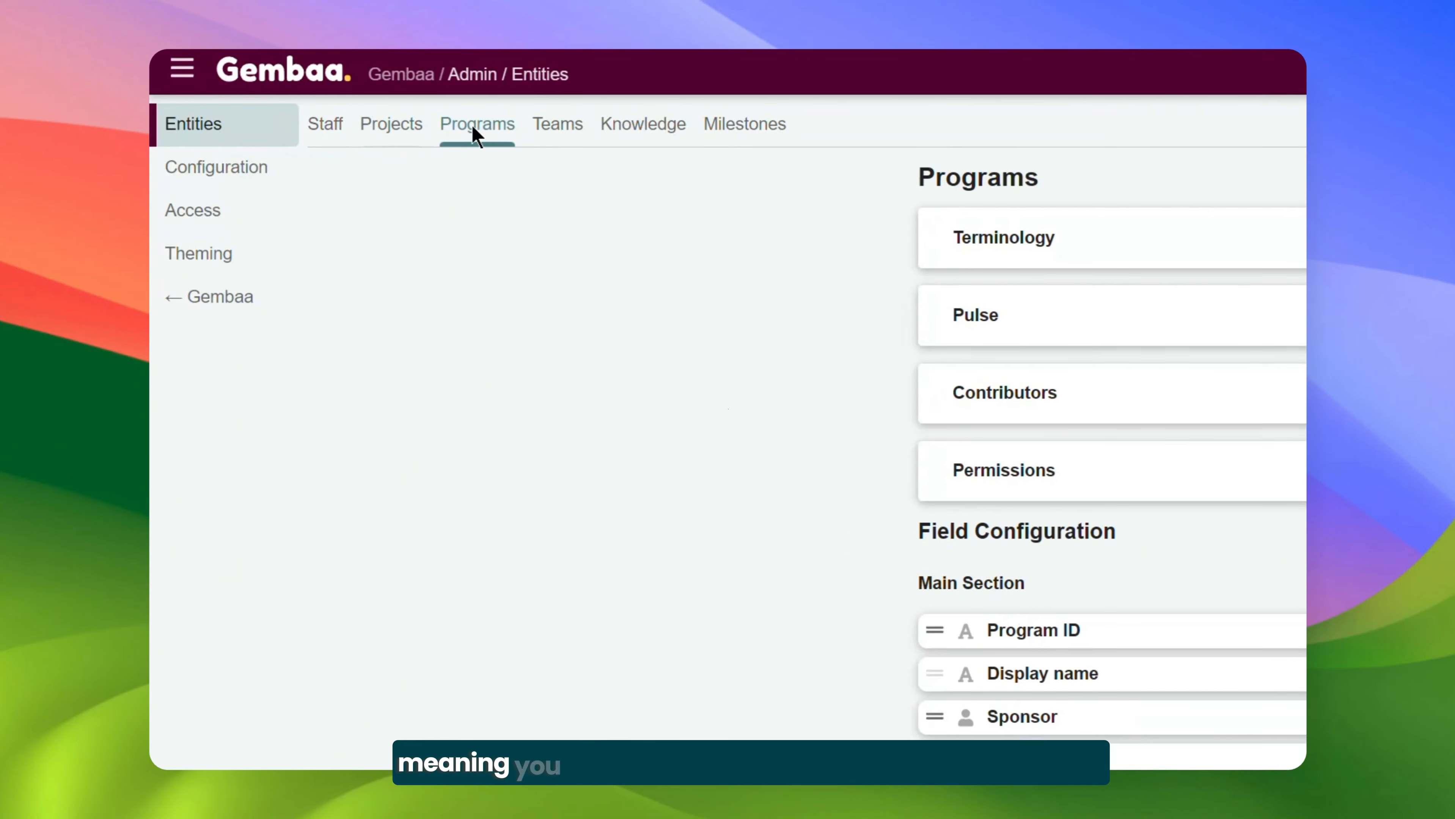
left_click(571, 137)
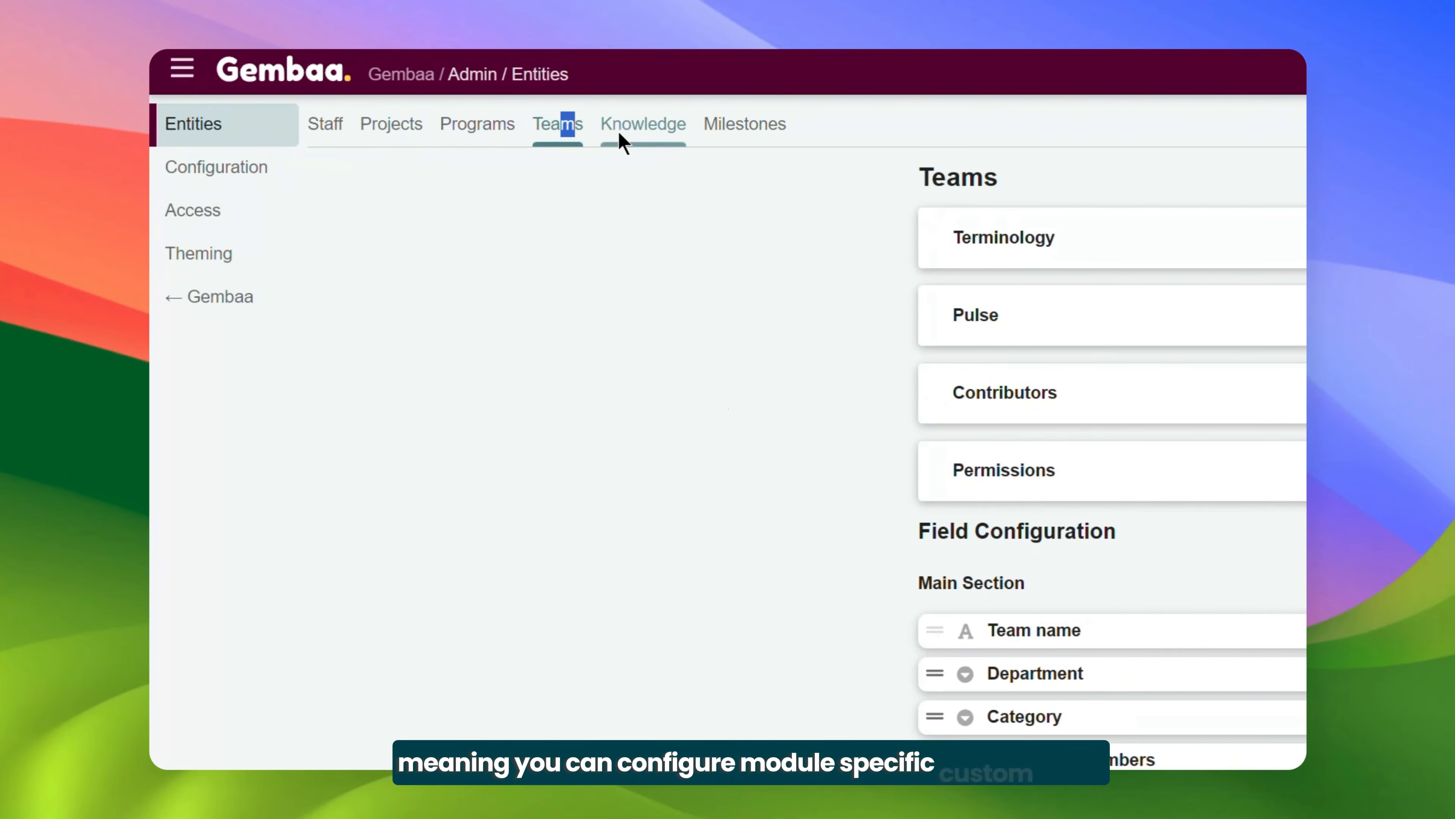
left_click(618, 138)
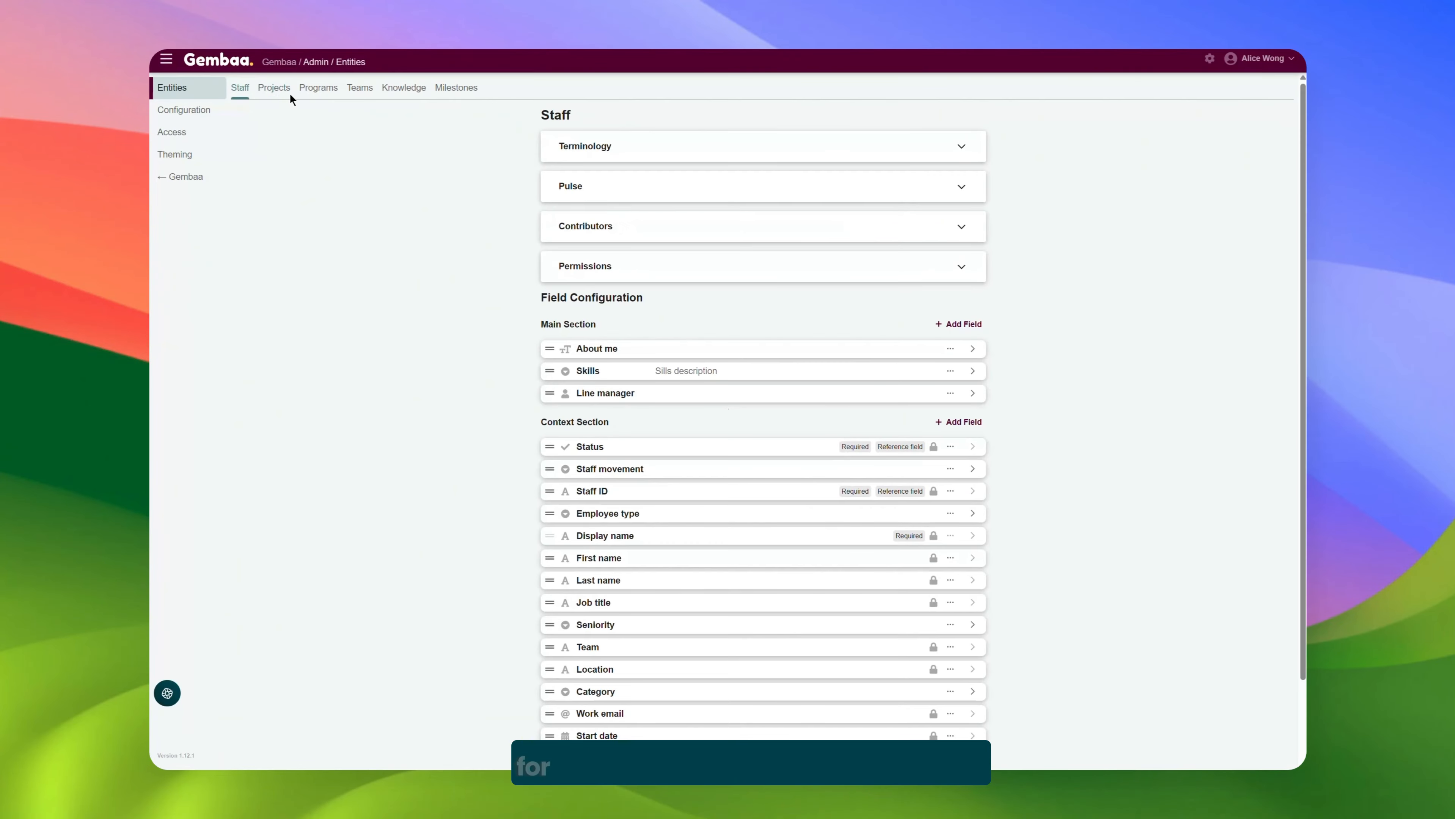
- Add a dropdown custom field named Classification to the Main Section of the Projects entity's field configuration
left_click(278, 91)
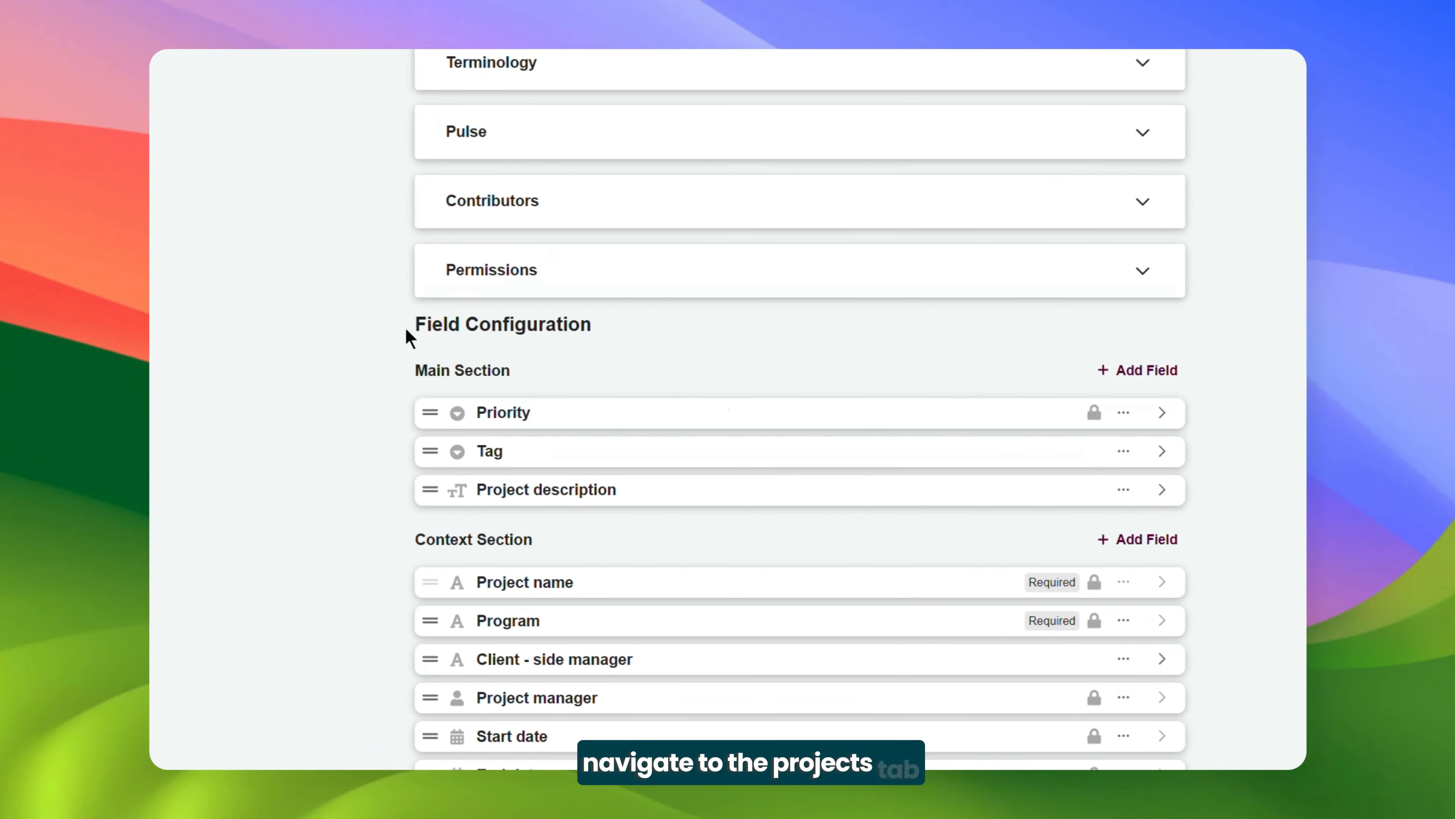
left_click_drag(406, 331, 610, 318)
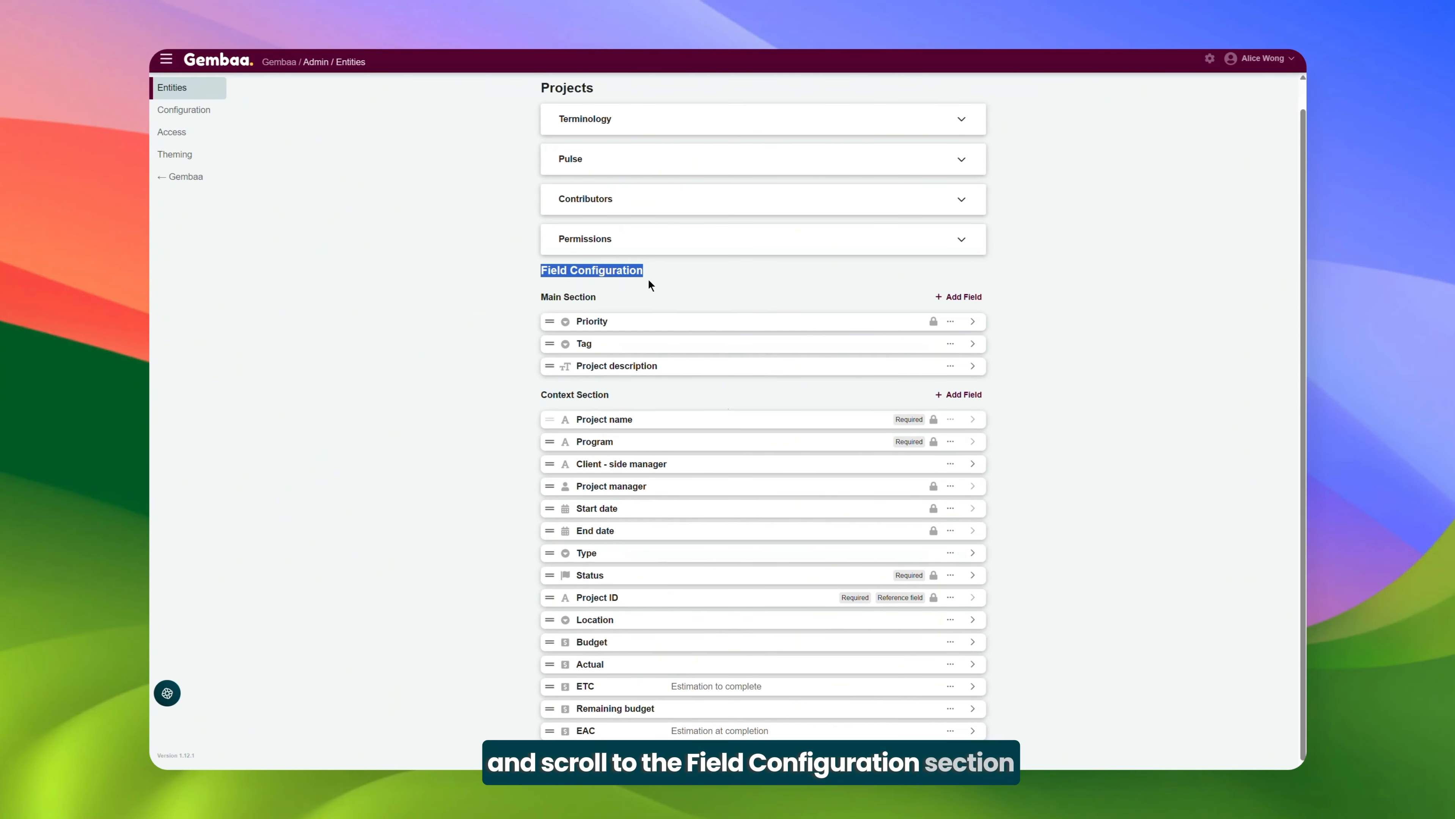
left_click(481, 315)
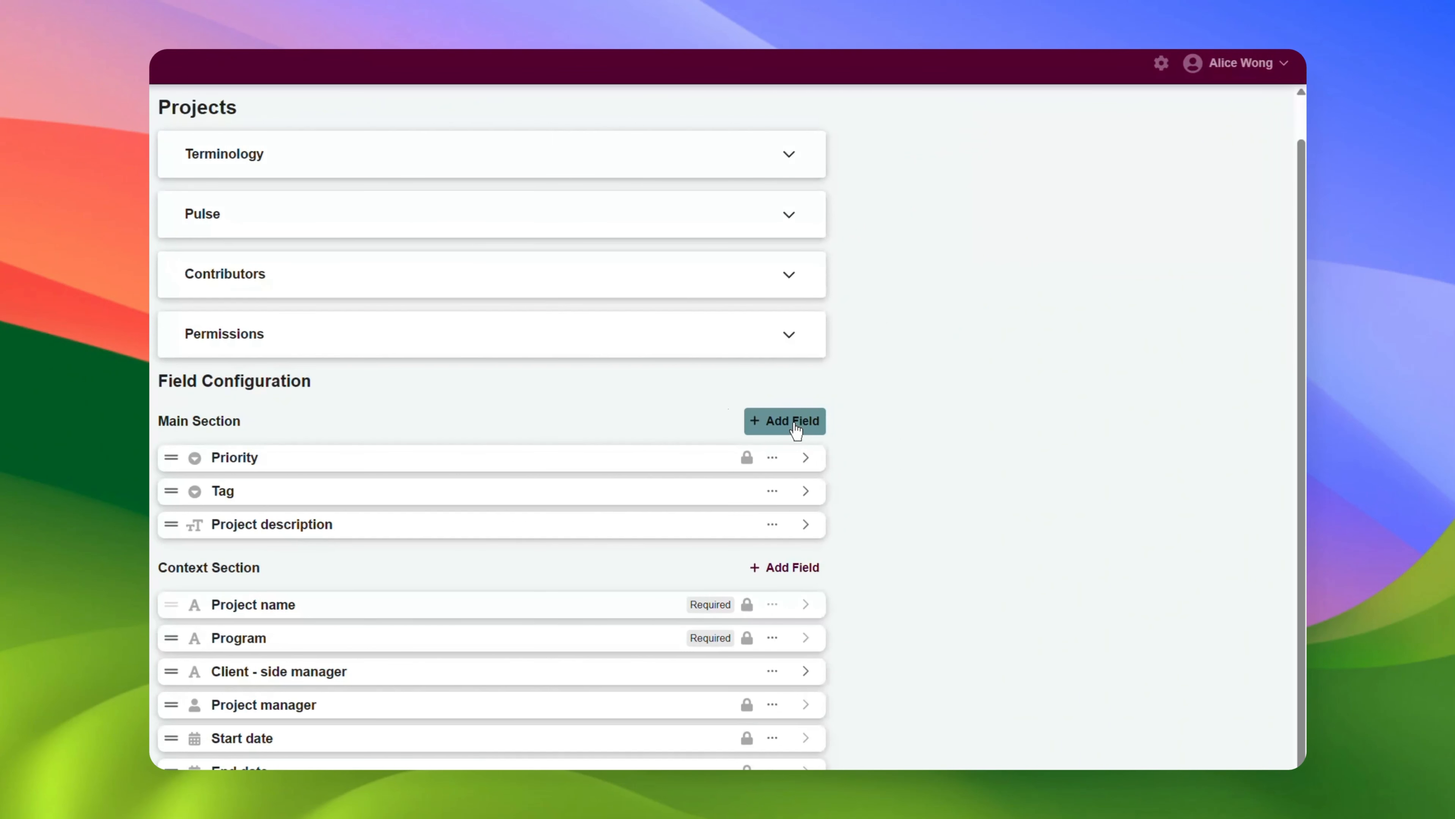
left_click(794, 426)
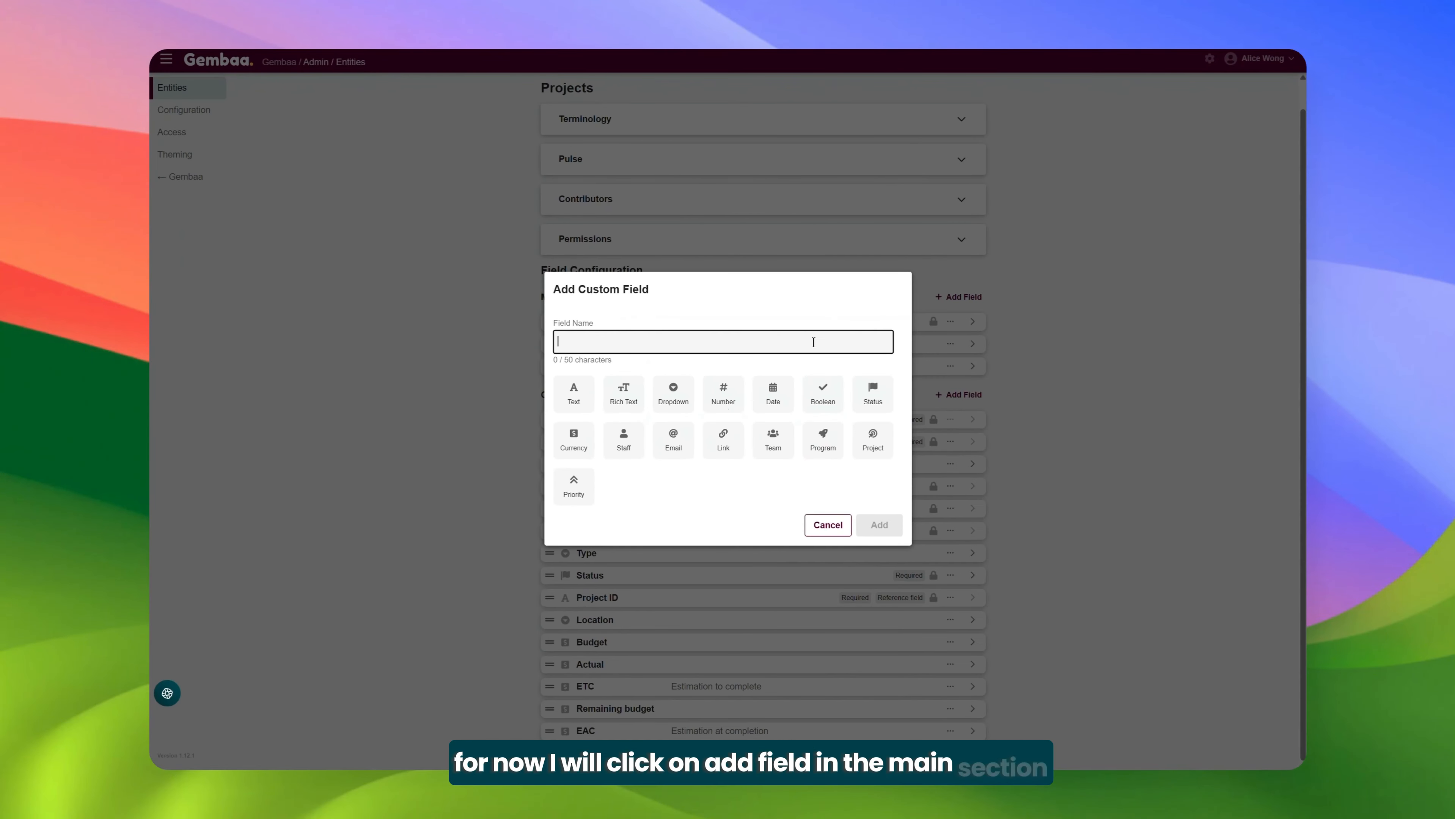
type("Cl")
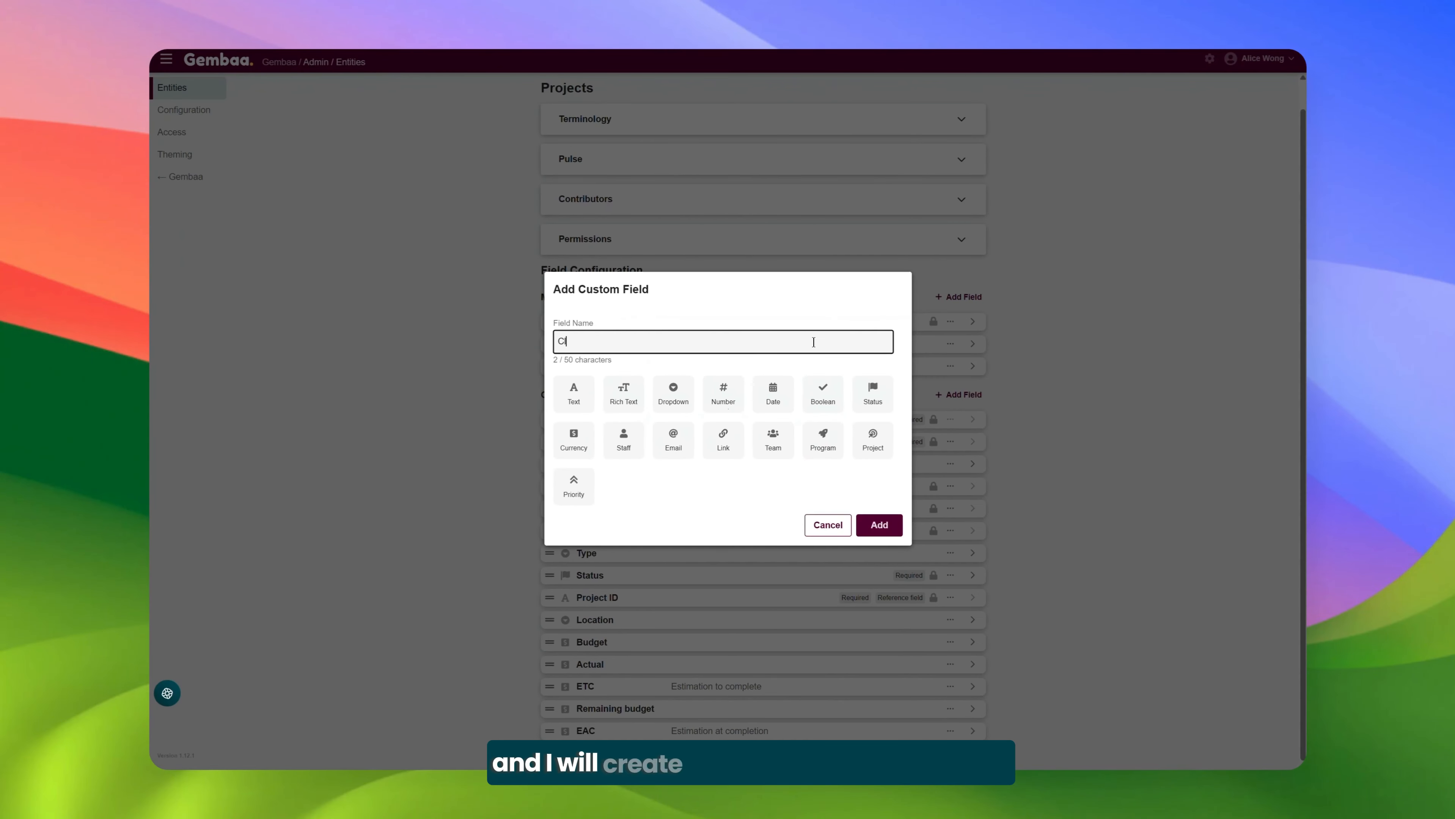
type("assification")
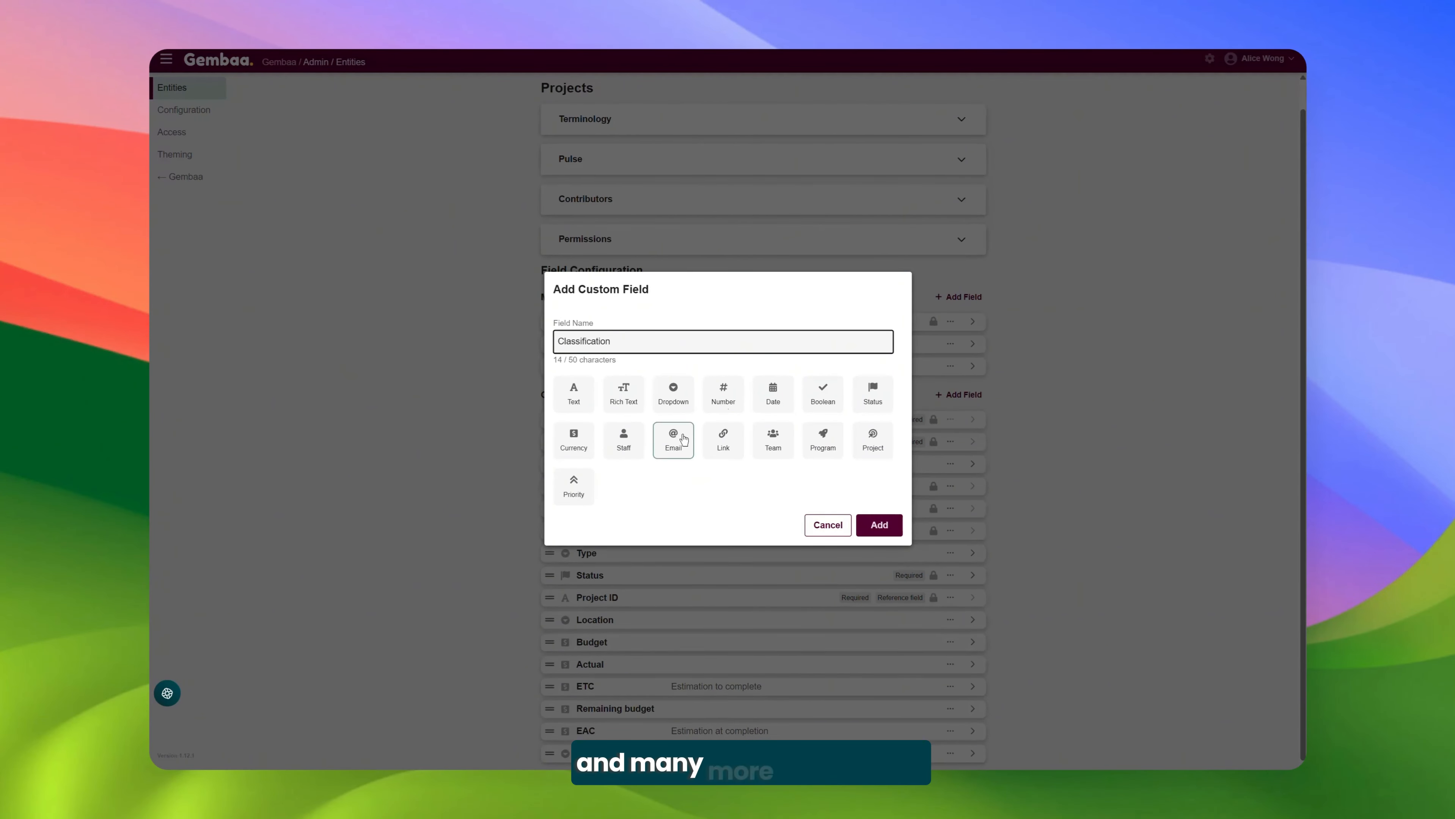
left_click(673, 395)
left_click(879, 525)
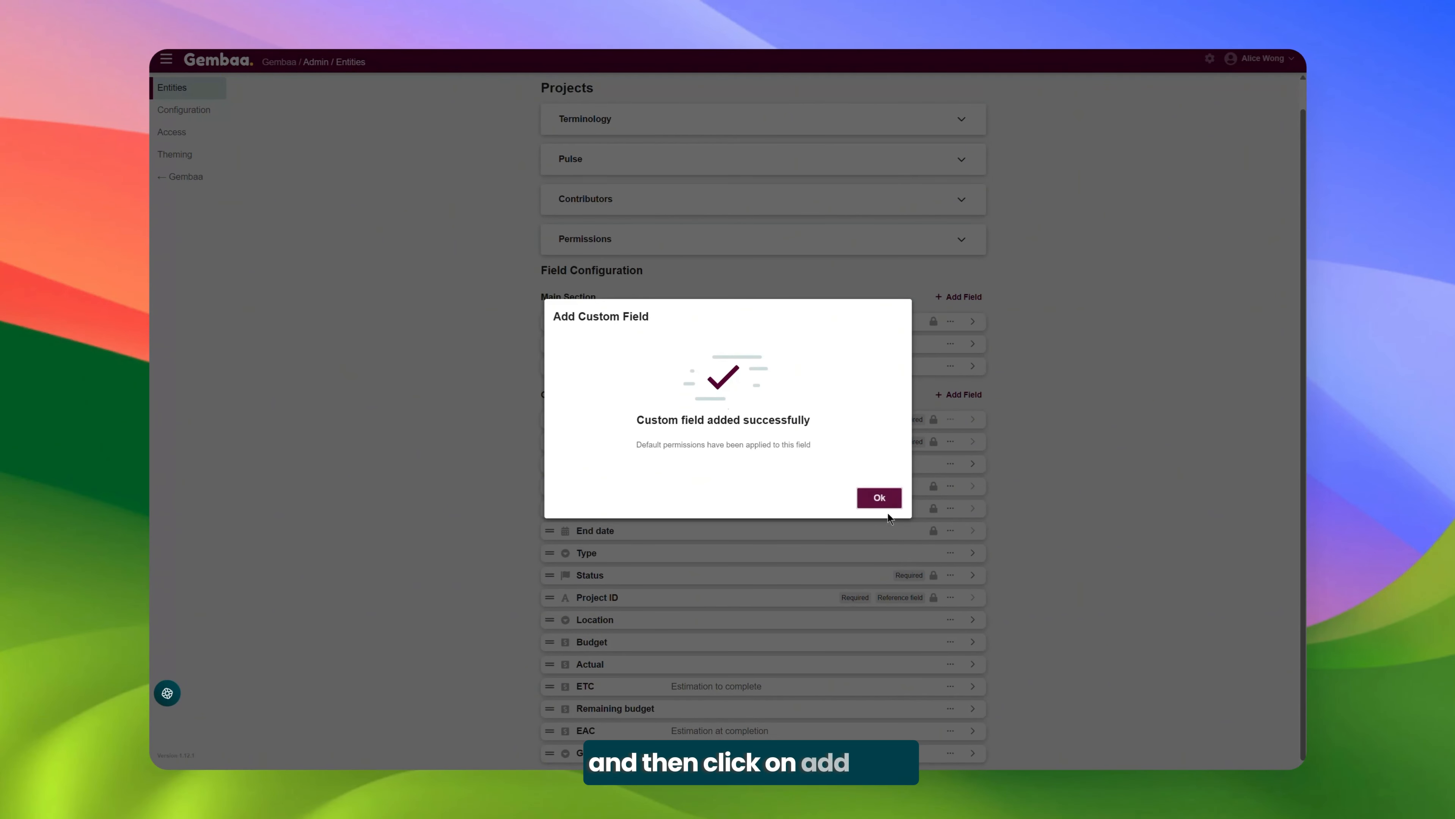
left_click(887, 505)
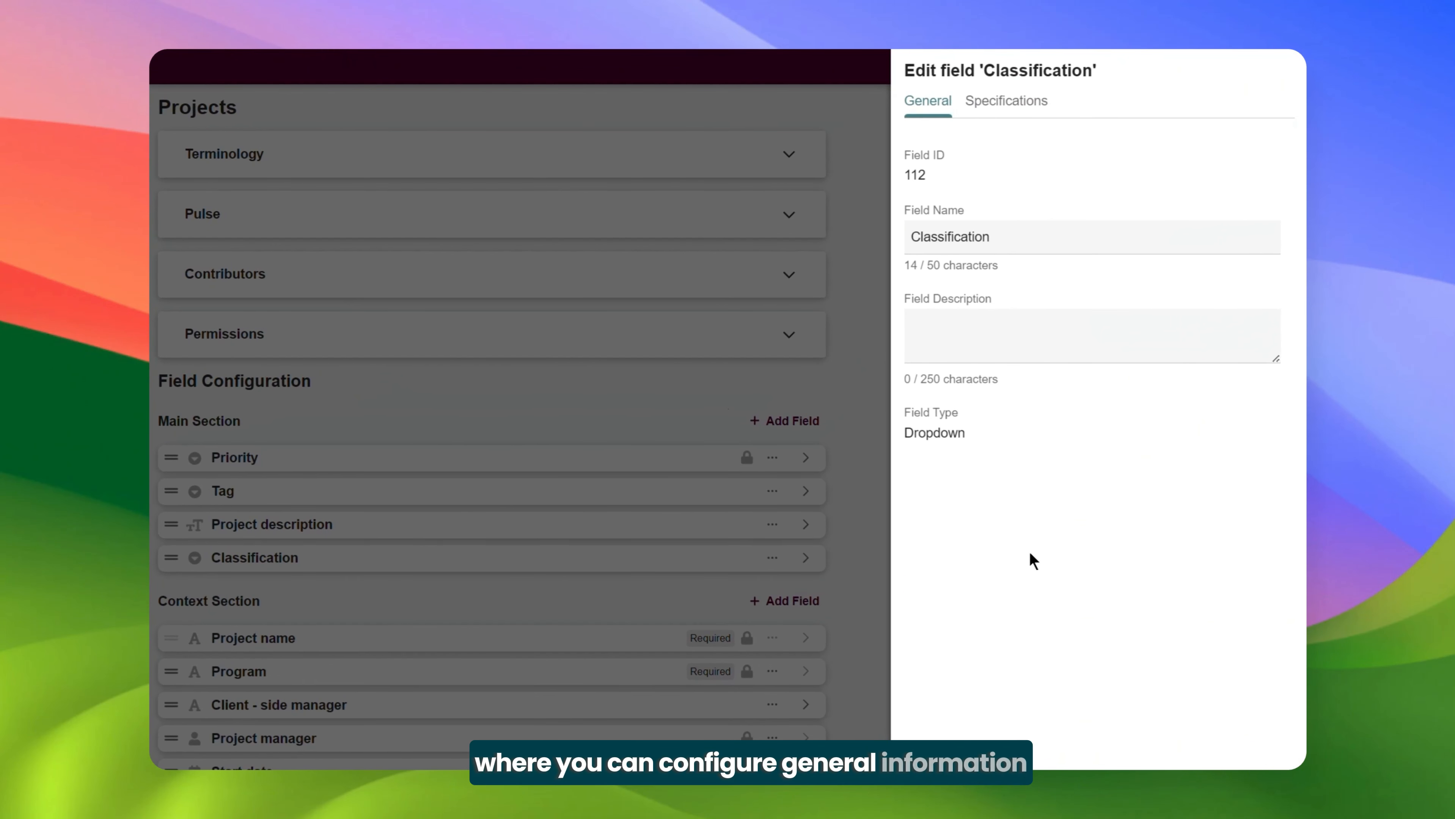
- Review the Classification field's general information and default value options, and enable Display as Tag in its specifications
triple_click(923, 207)
double_click(959, 296)
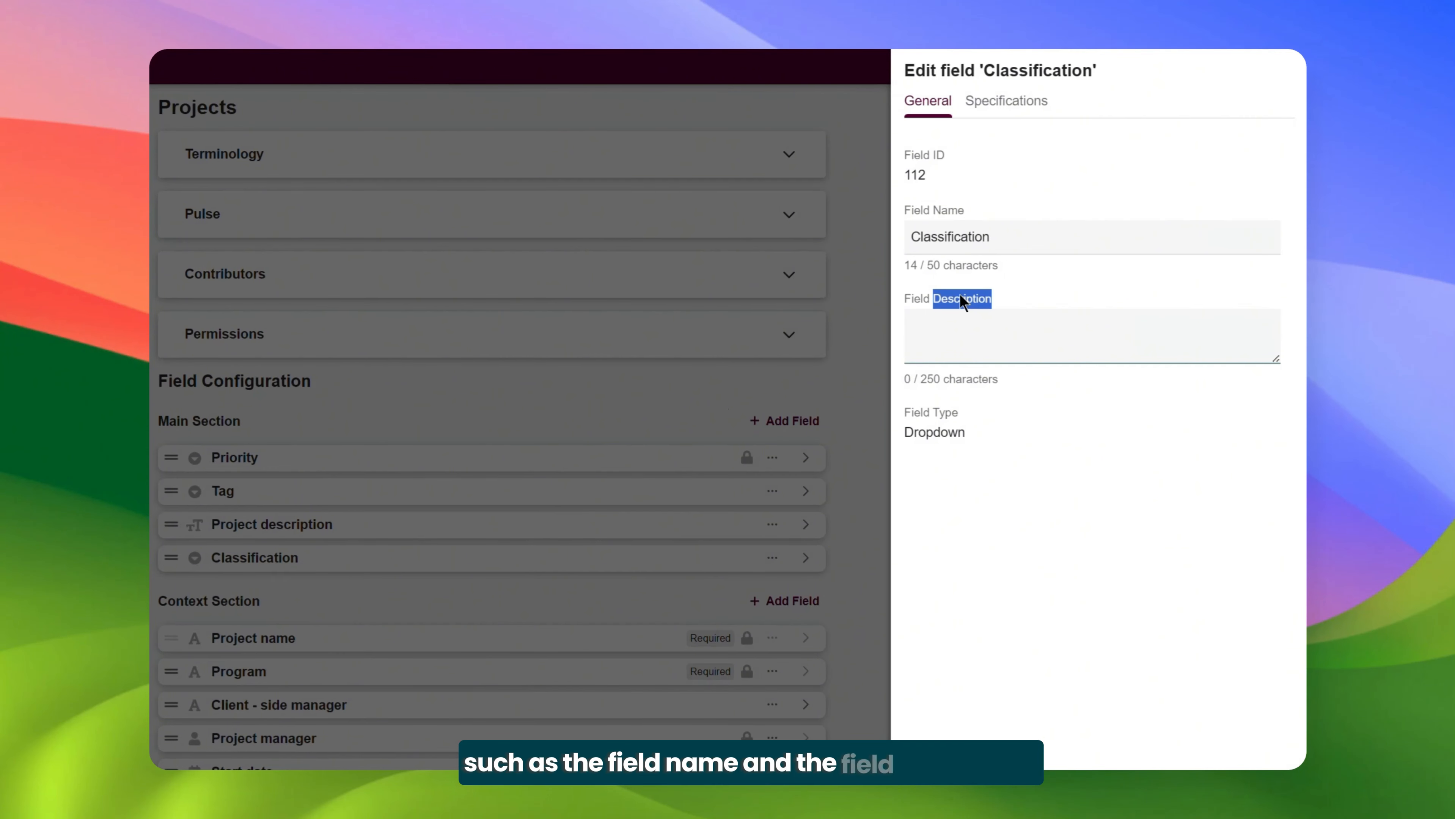
left_click(993, 453)
left_click(1015, 99)
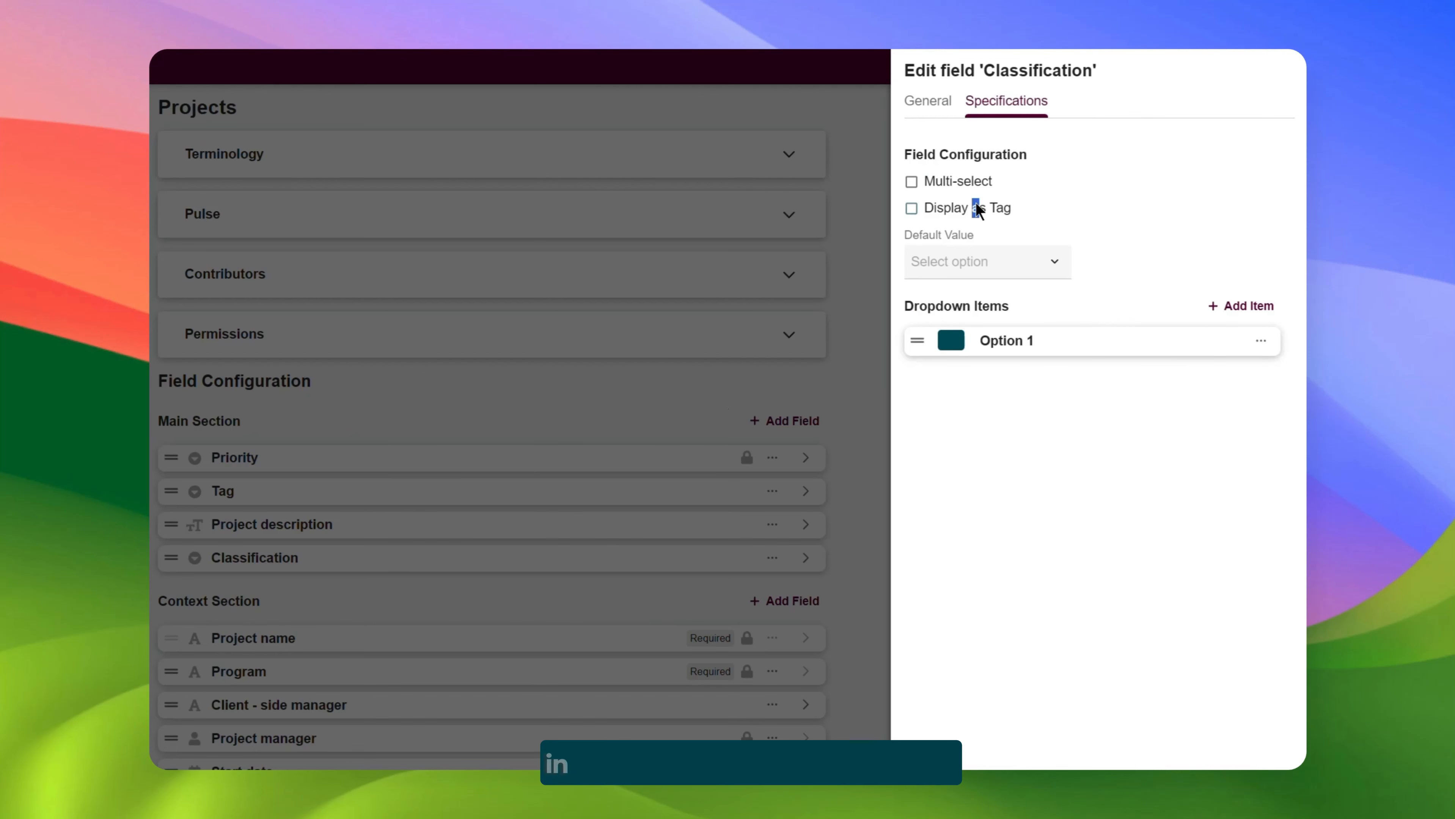
left_click(930, 208)
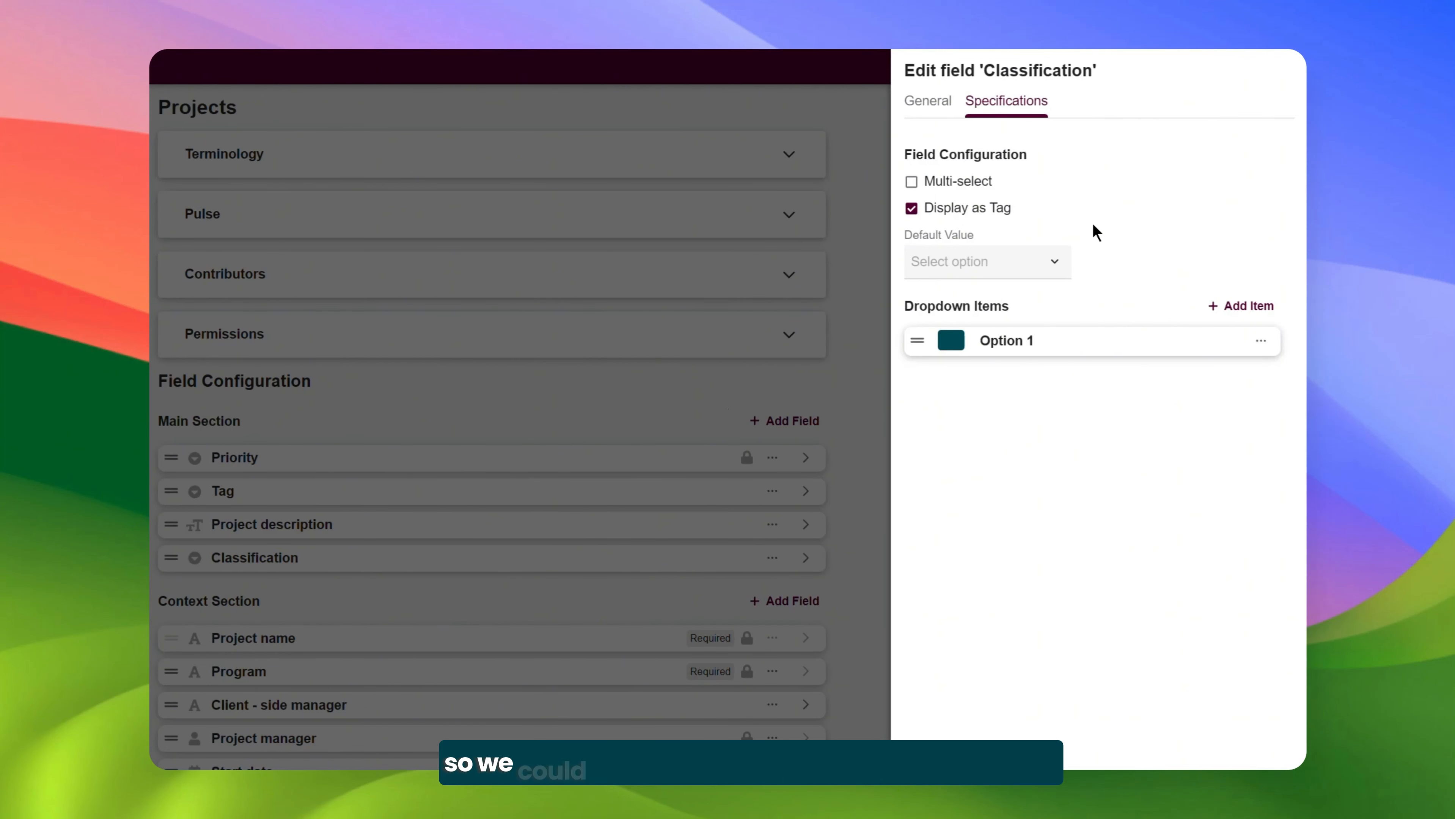
left_click(1055, 263)
left_click(1102, 326)
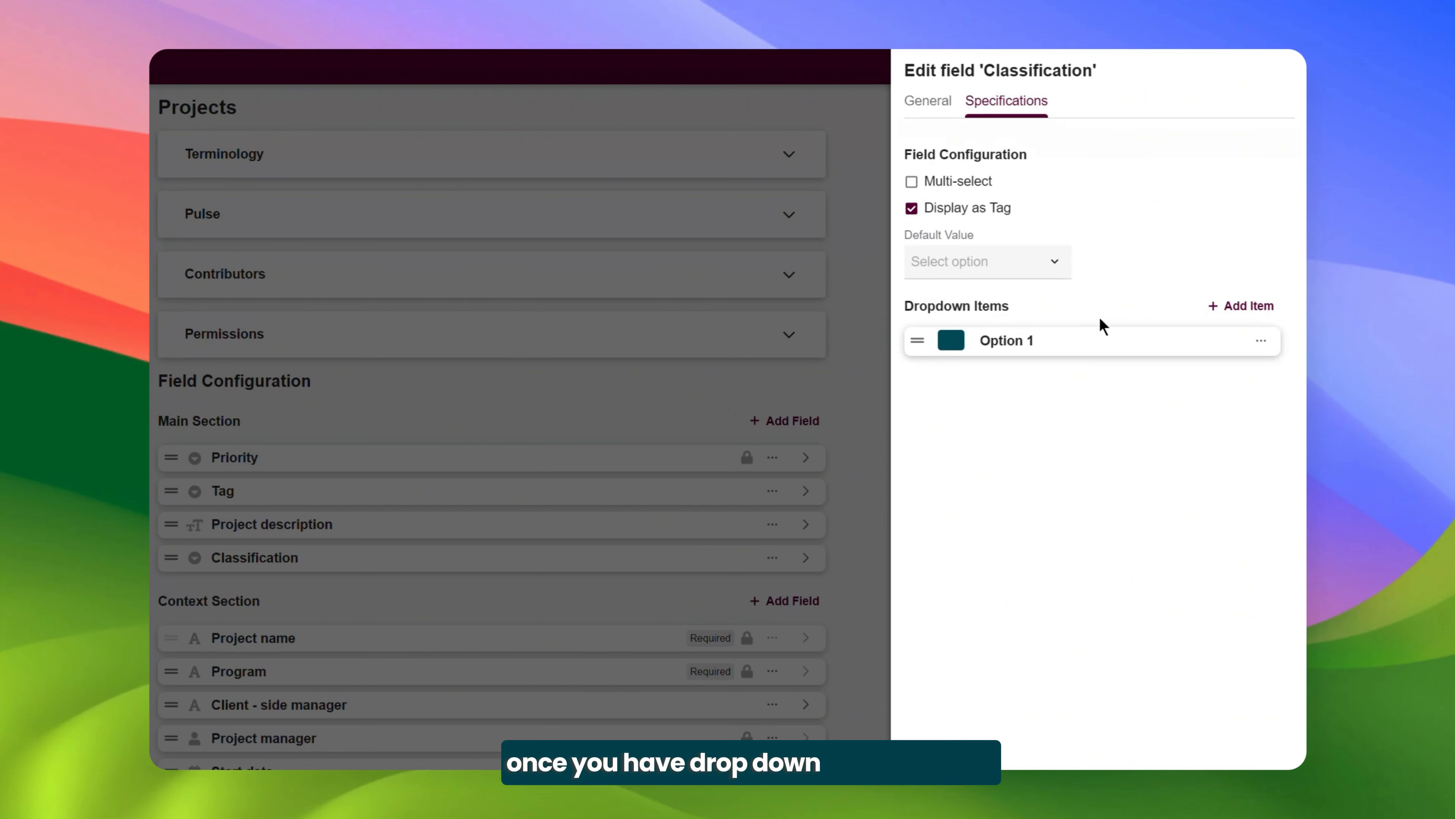
- Rename the dropdown item Option 1 to Strategic and give it a light blue colour
left_click(1007, 343)
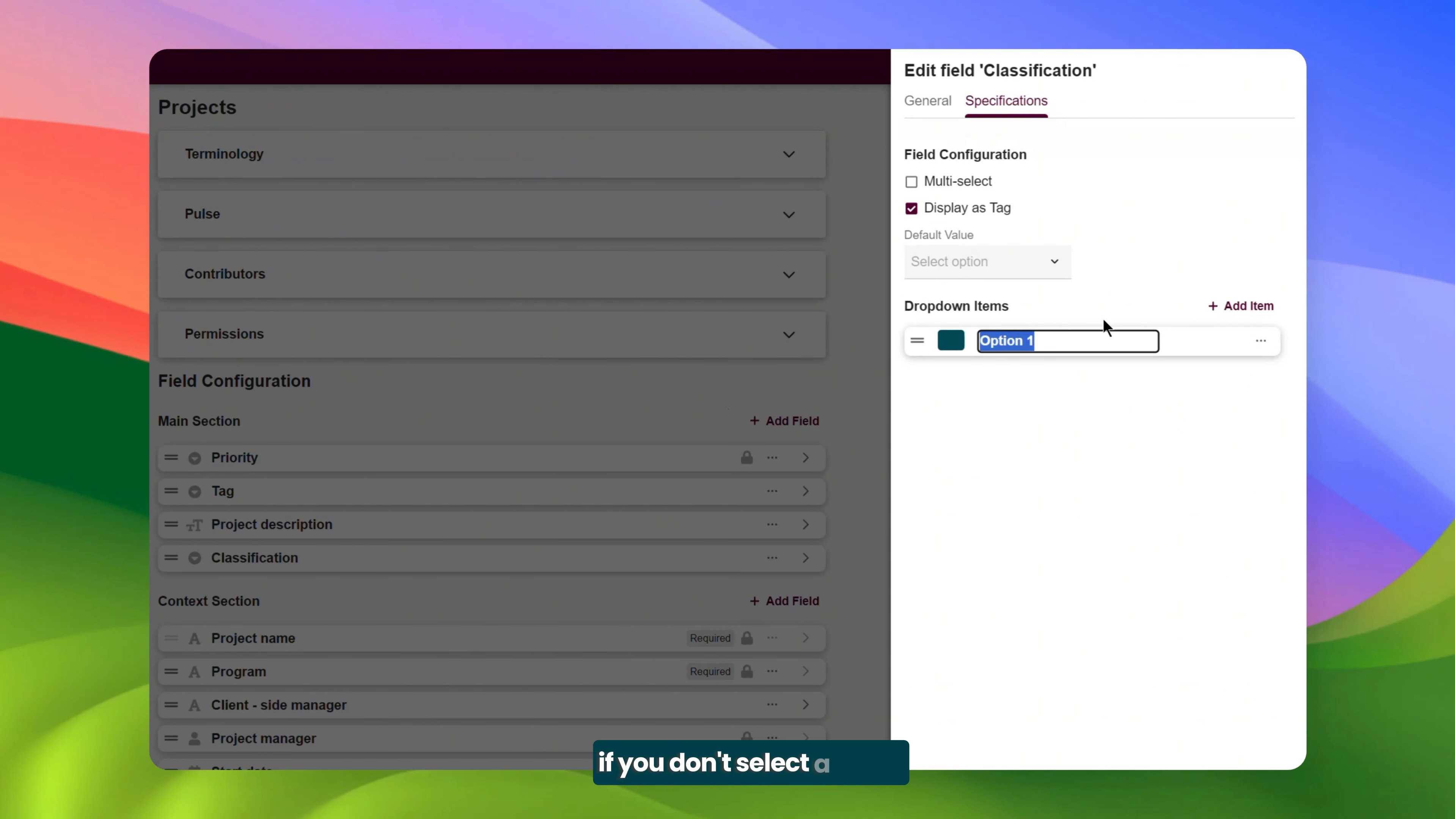
type("Str")
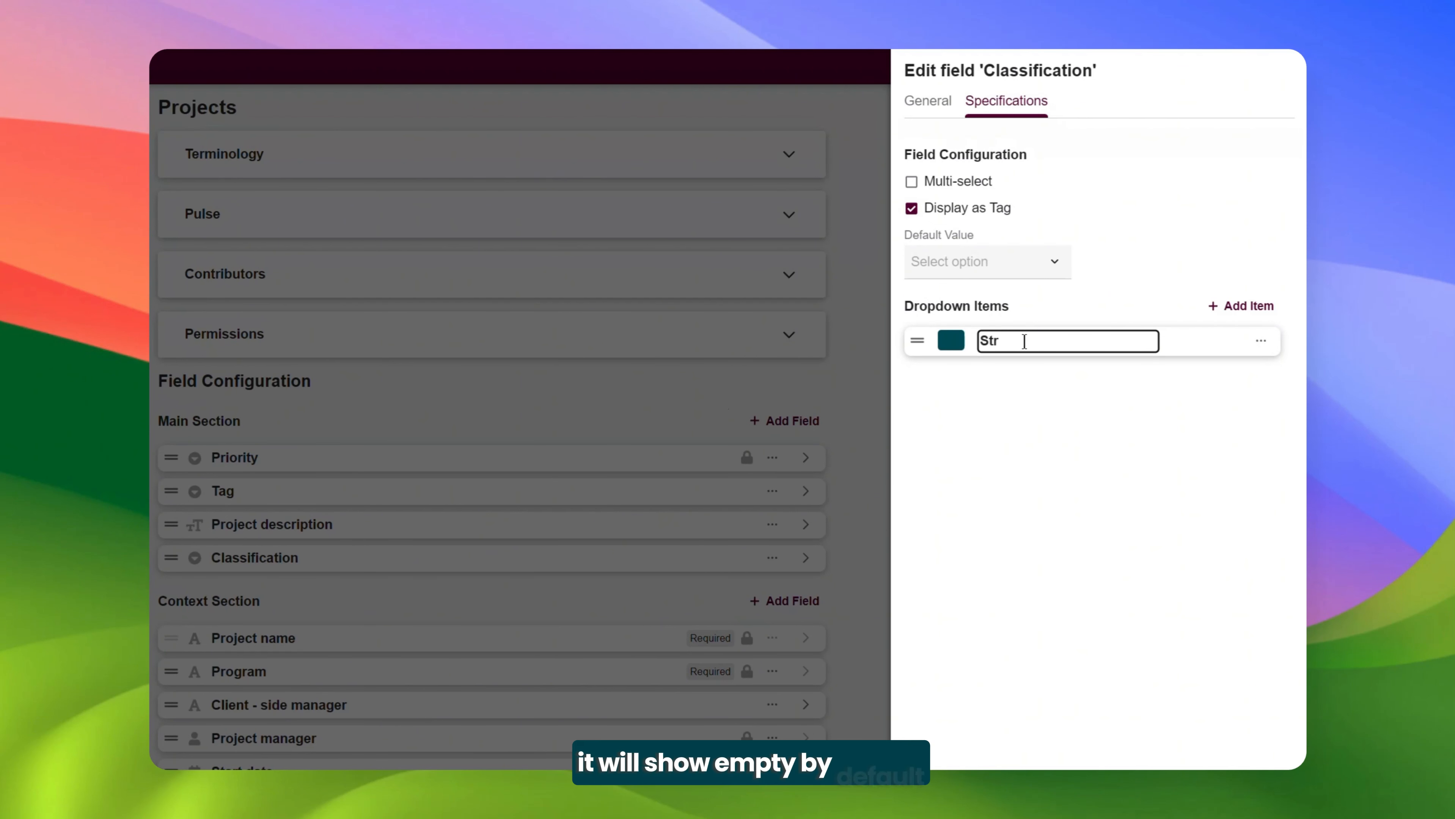
type("ategic")
left_click(953, 341)
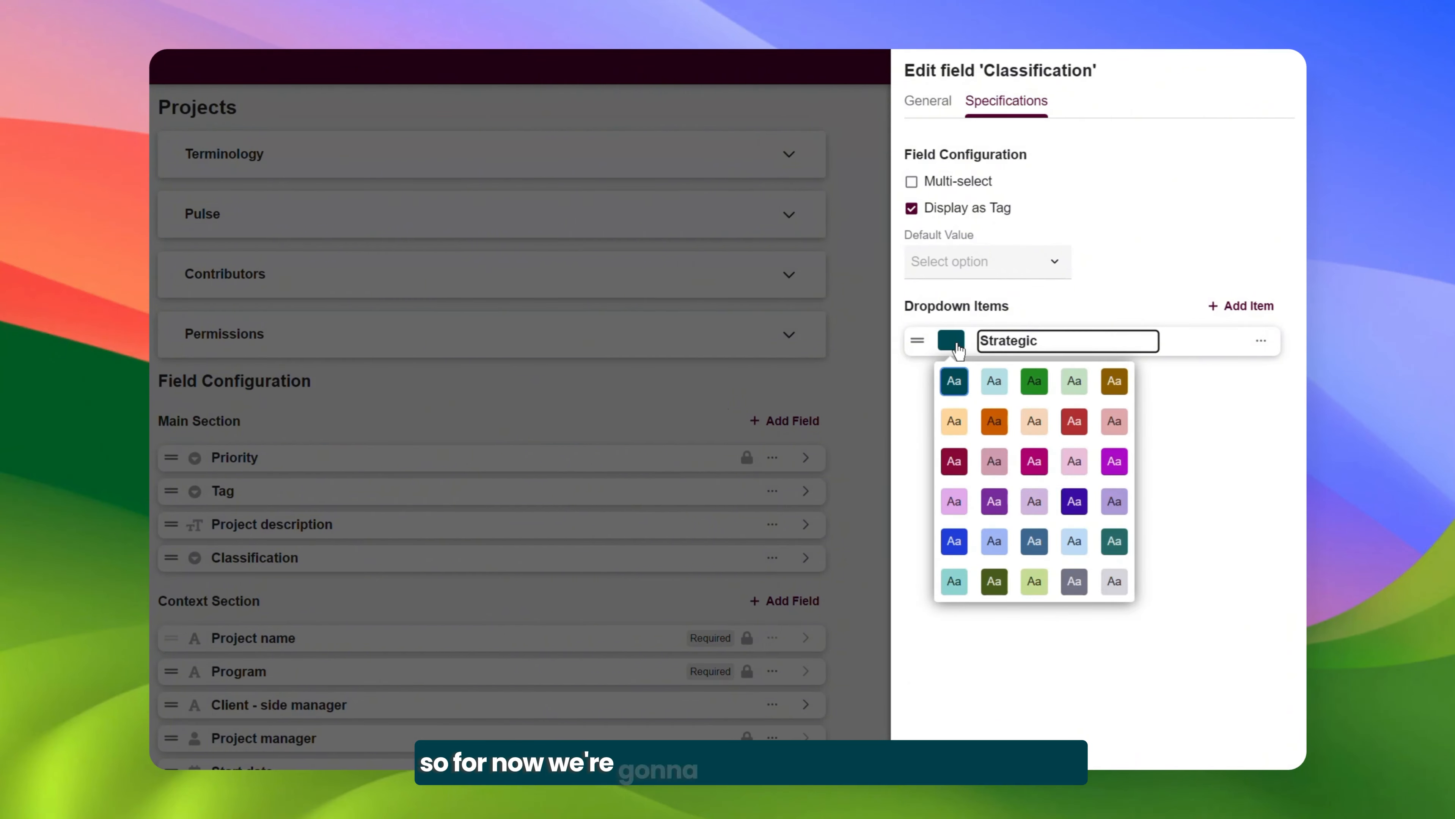
left_click(987, 383)
- Add a second dropdown item named Compliance and give it a light green colour
left_click(1234, 306)
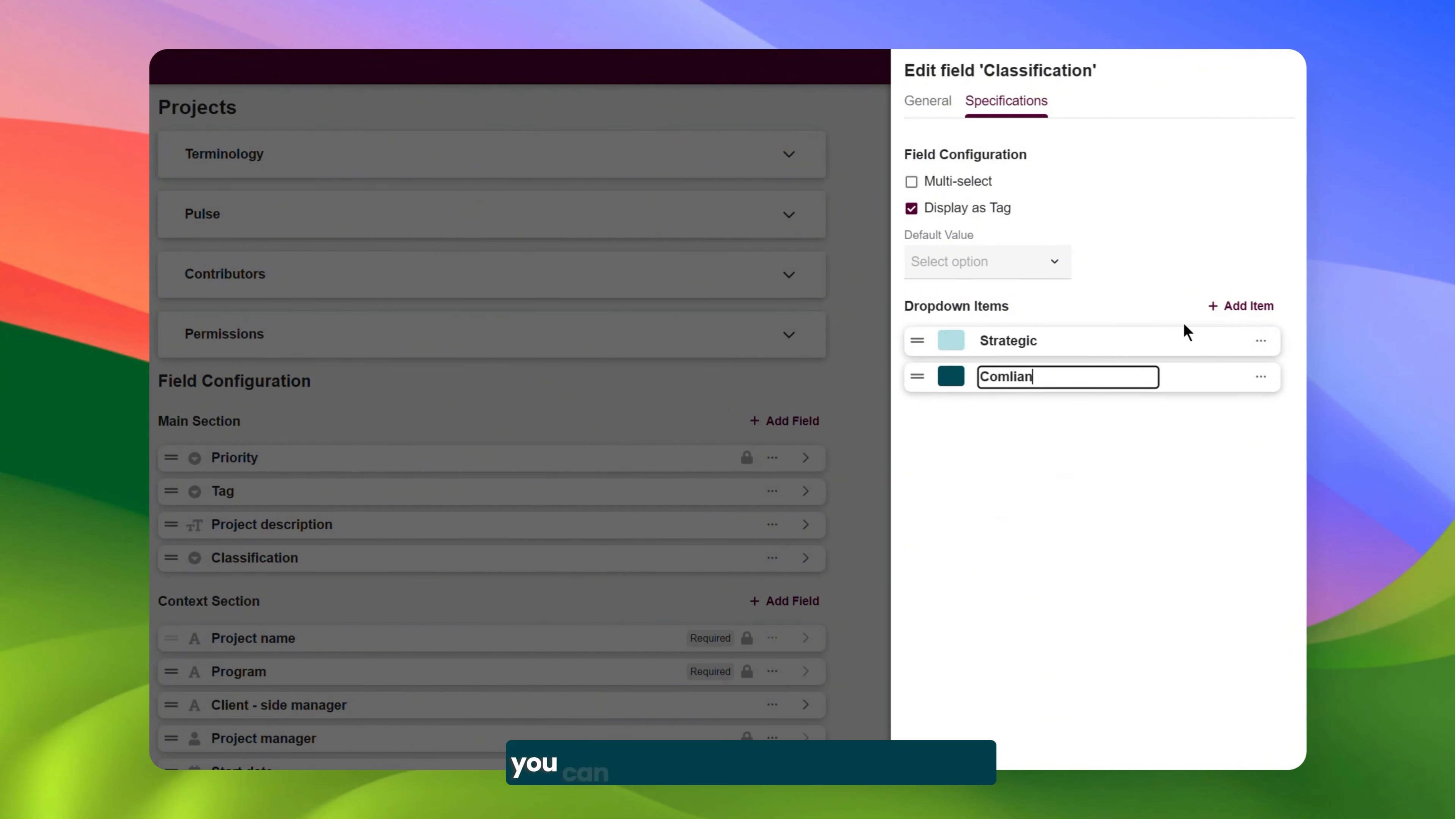
type("Compliance")
left_click(950, 376)
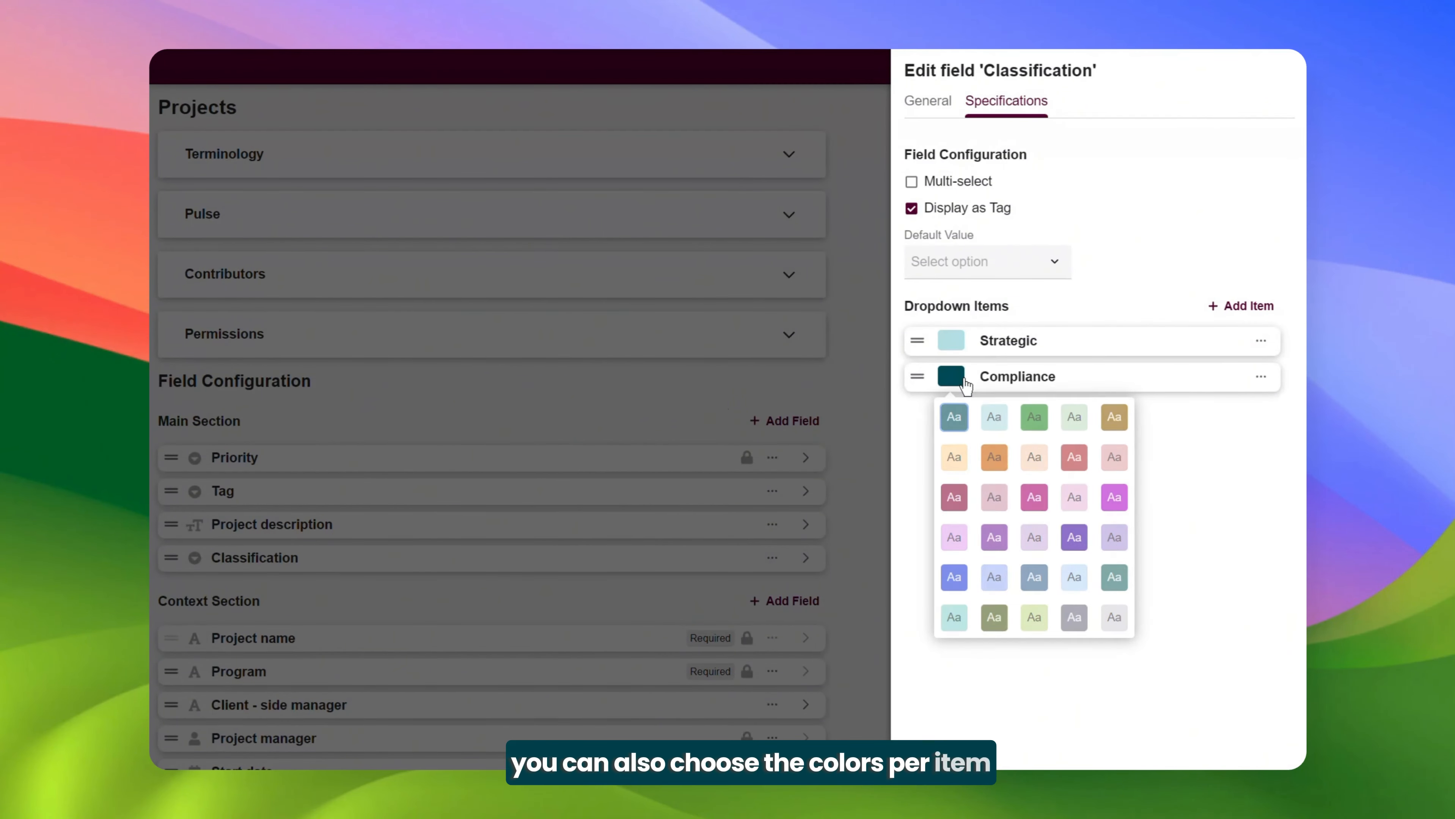
left_click(1008, 419)
- Add a third dropdown item named Operational in light pink and save the Classification field
left_click(1239, 305)
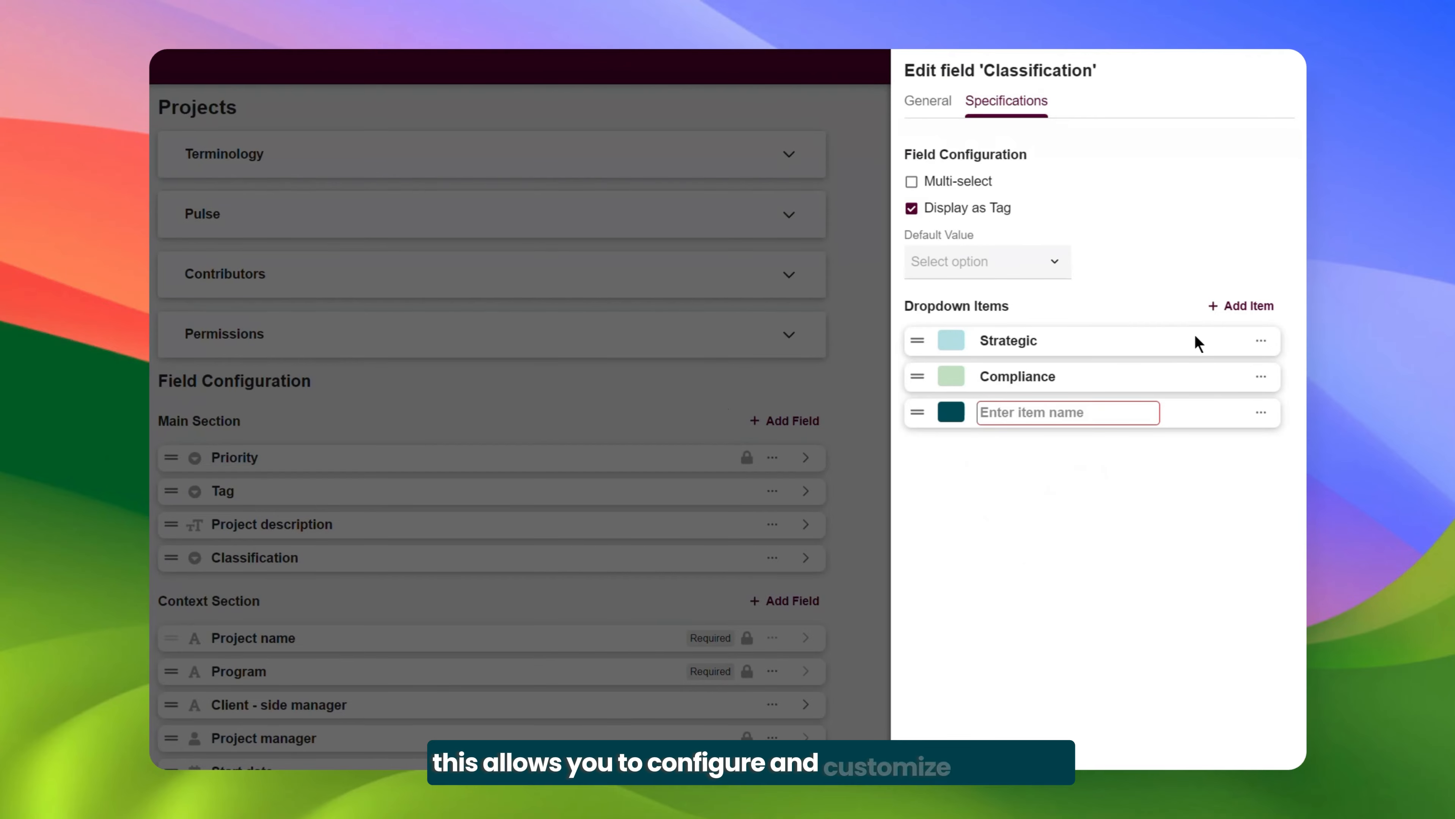
type("Operational")
left_click(951, 414)
left_click(1074, 533)
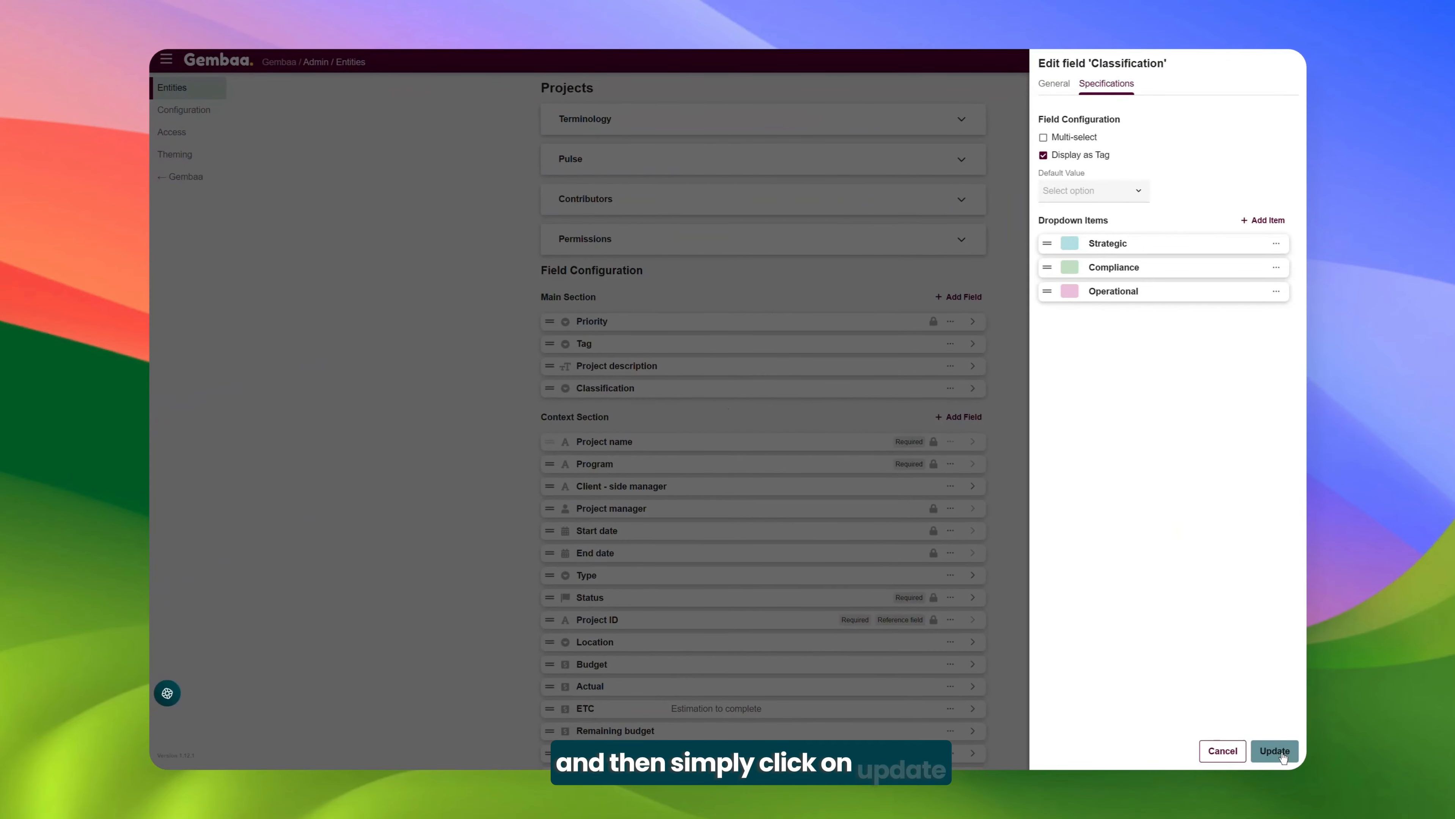
left_click(1284, 755)
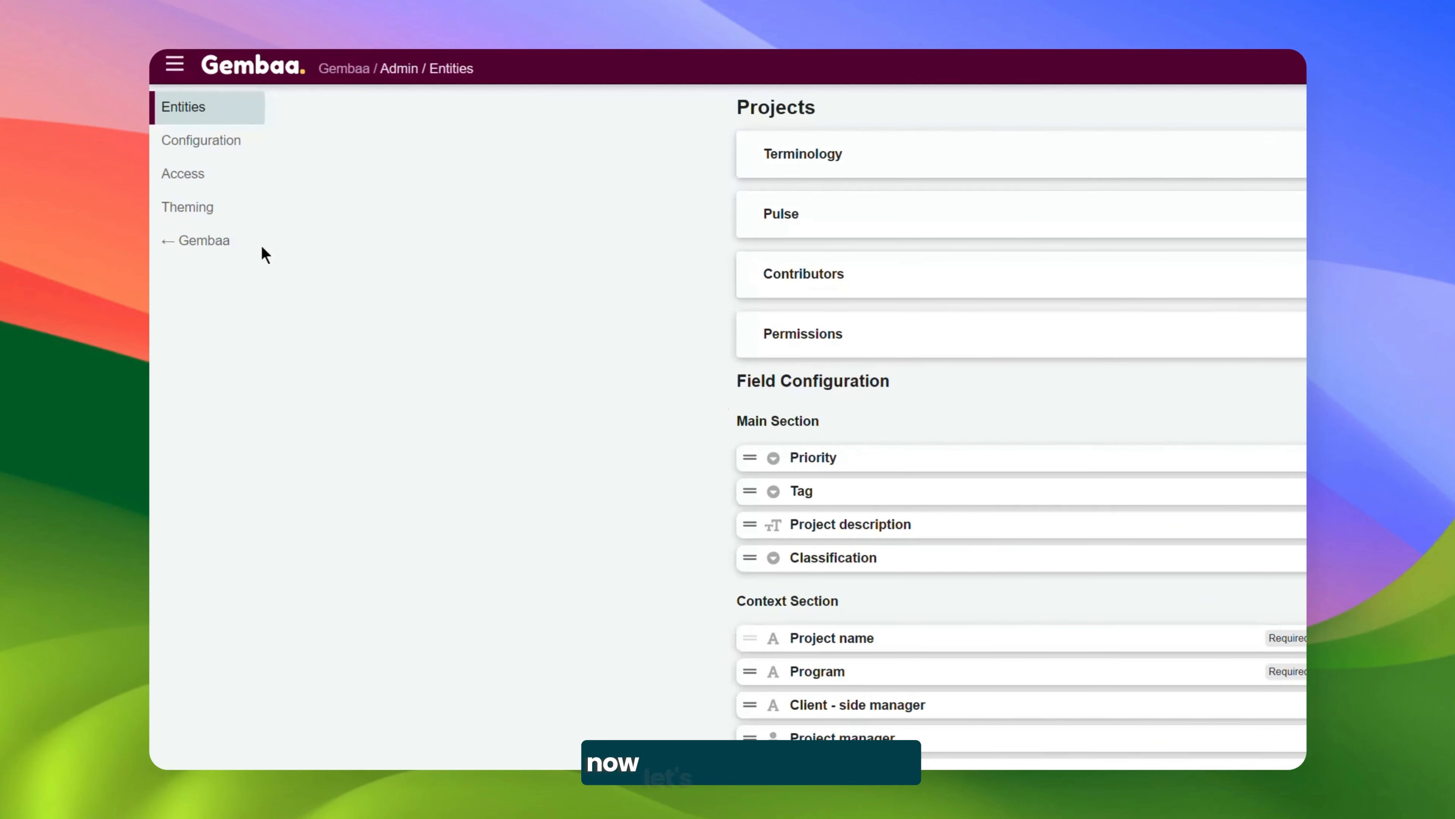
- Leave the admin area, set Project Phoenix's Classification to Strategic in the projects list, and check it in the project's details
left_click(229, 243)
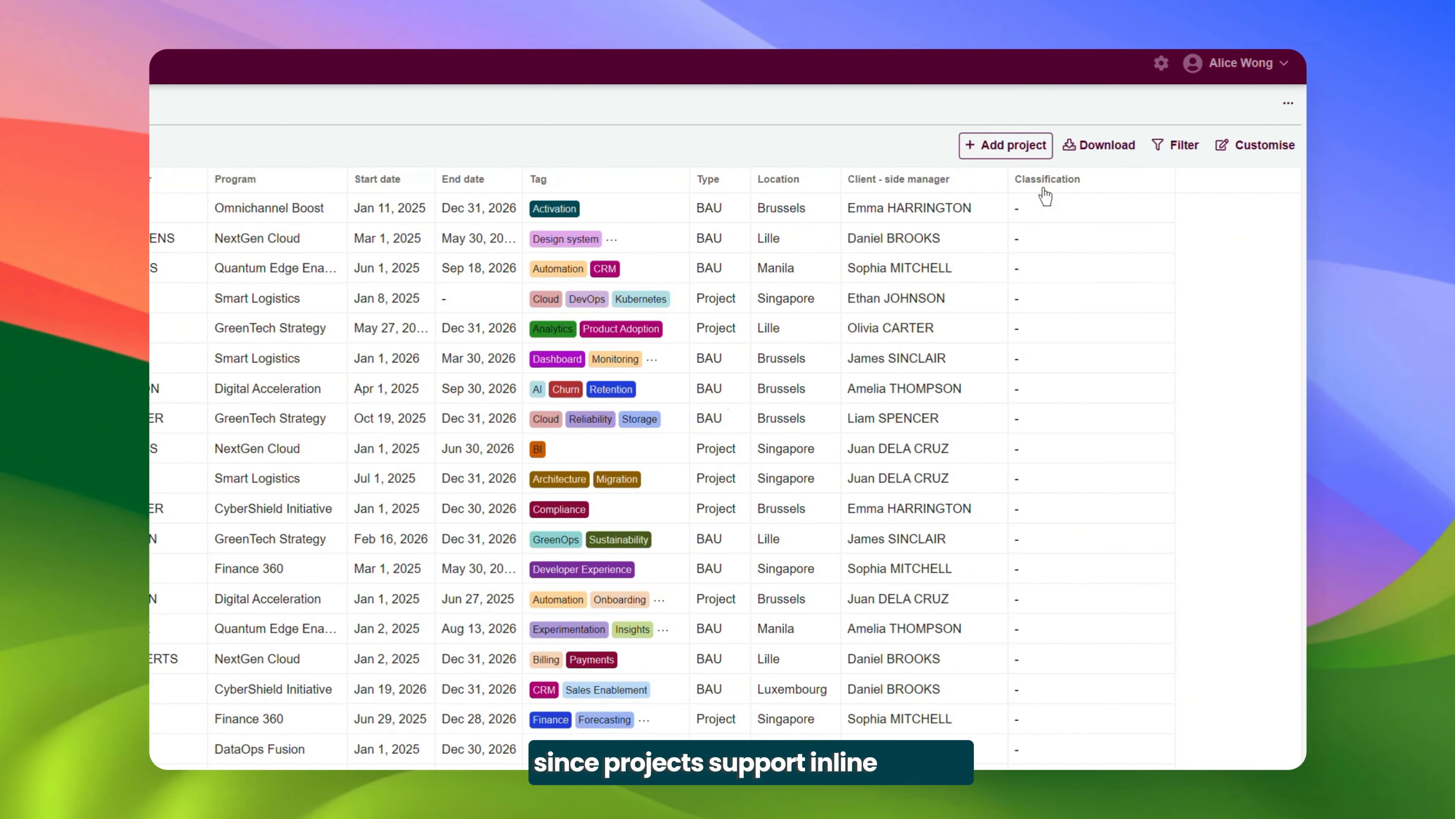
double_click(1045, 206)
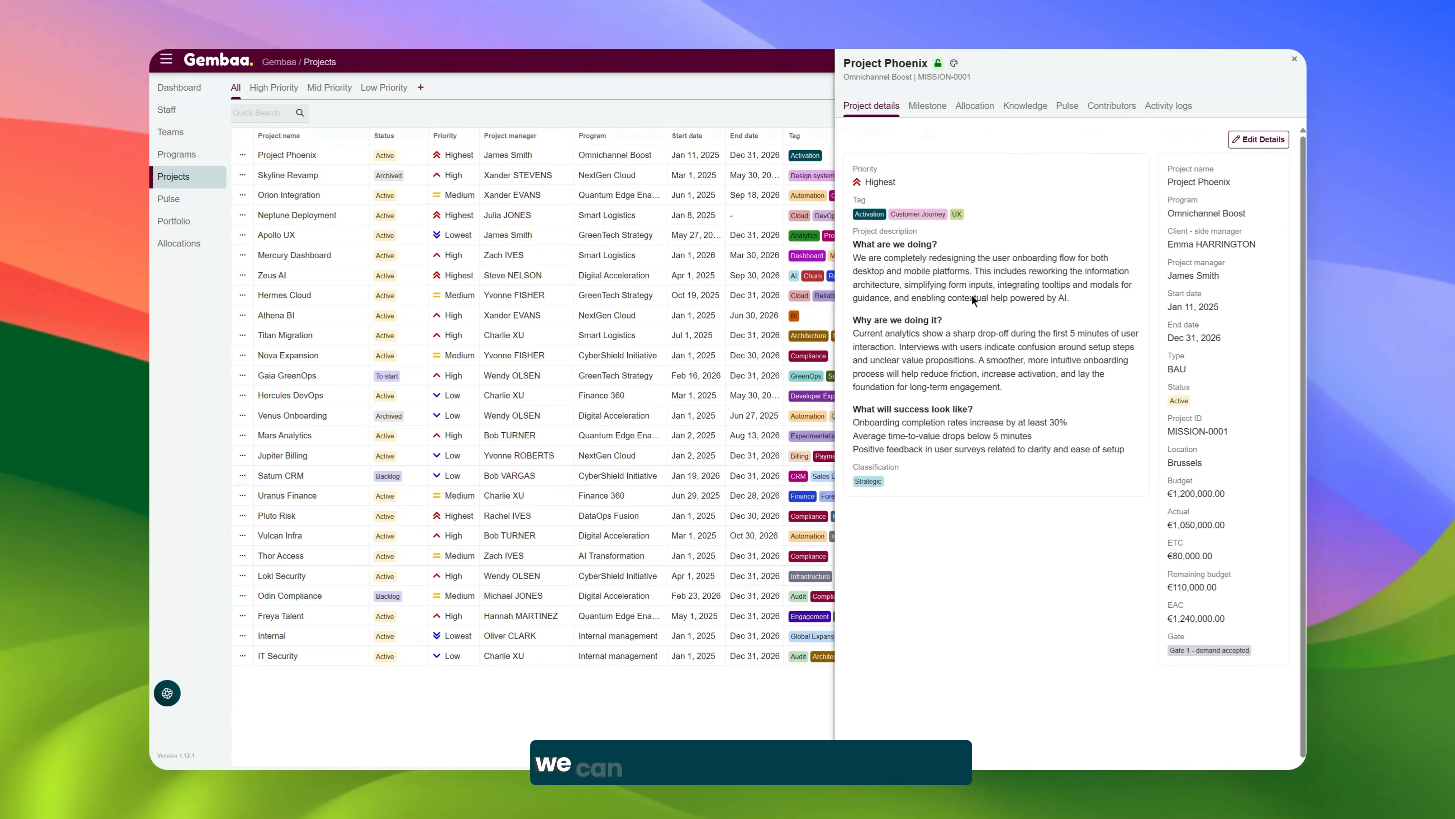
left_click(885, 473)
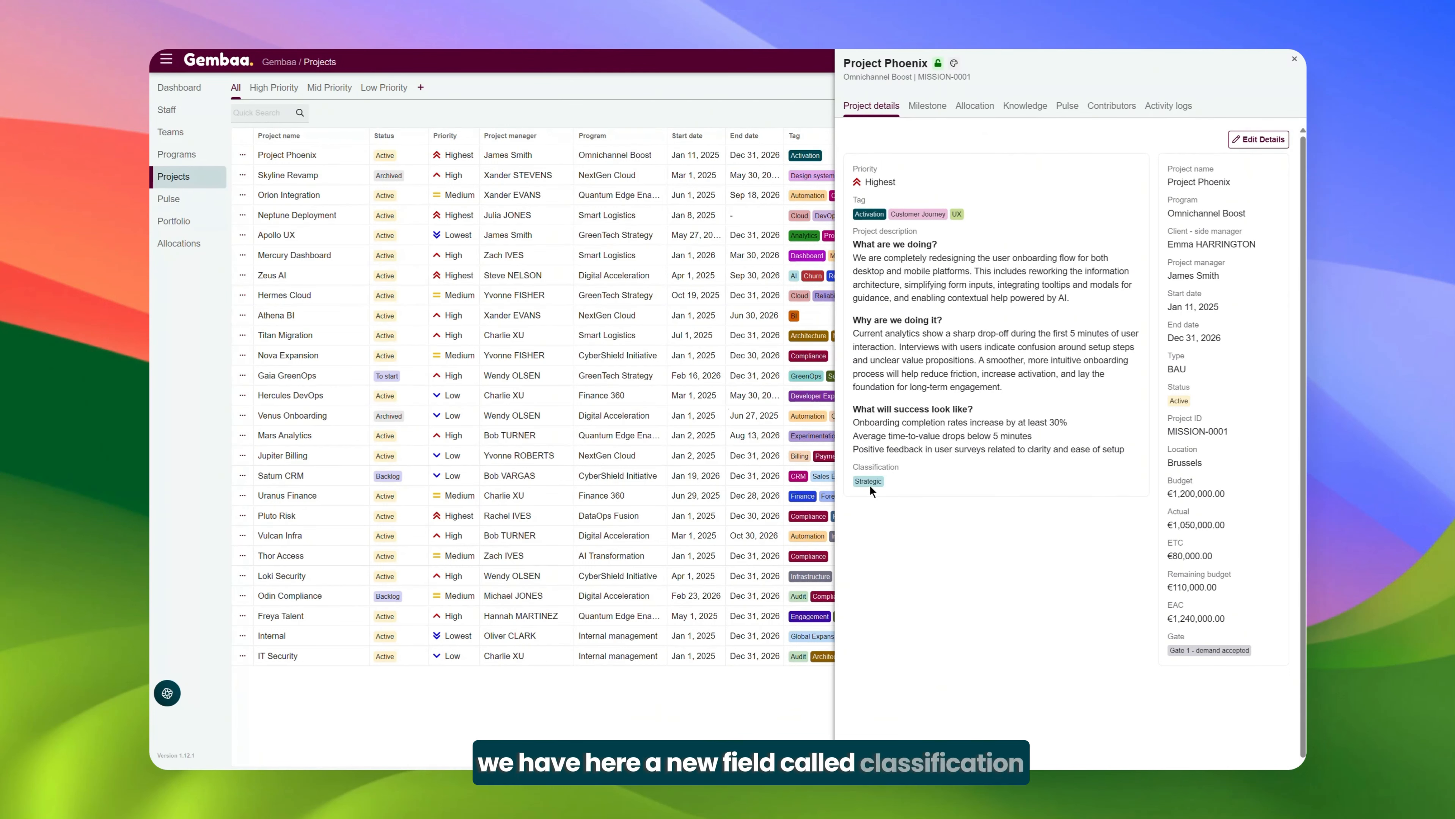
left_click(712, 714)
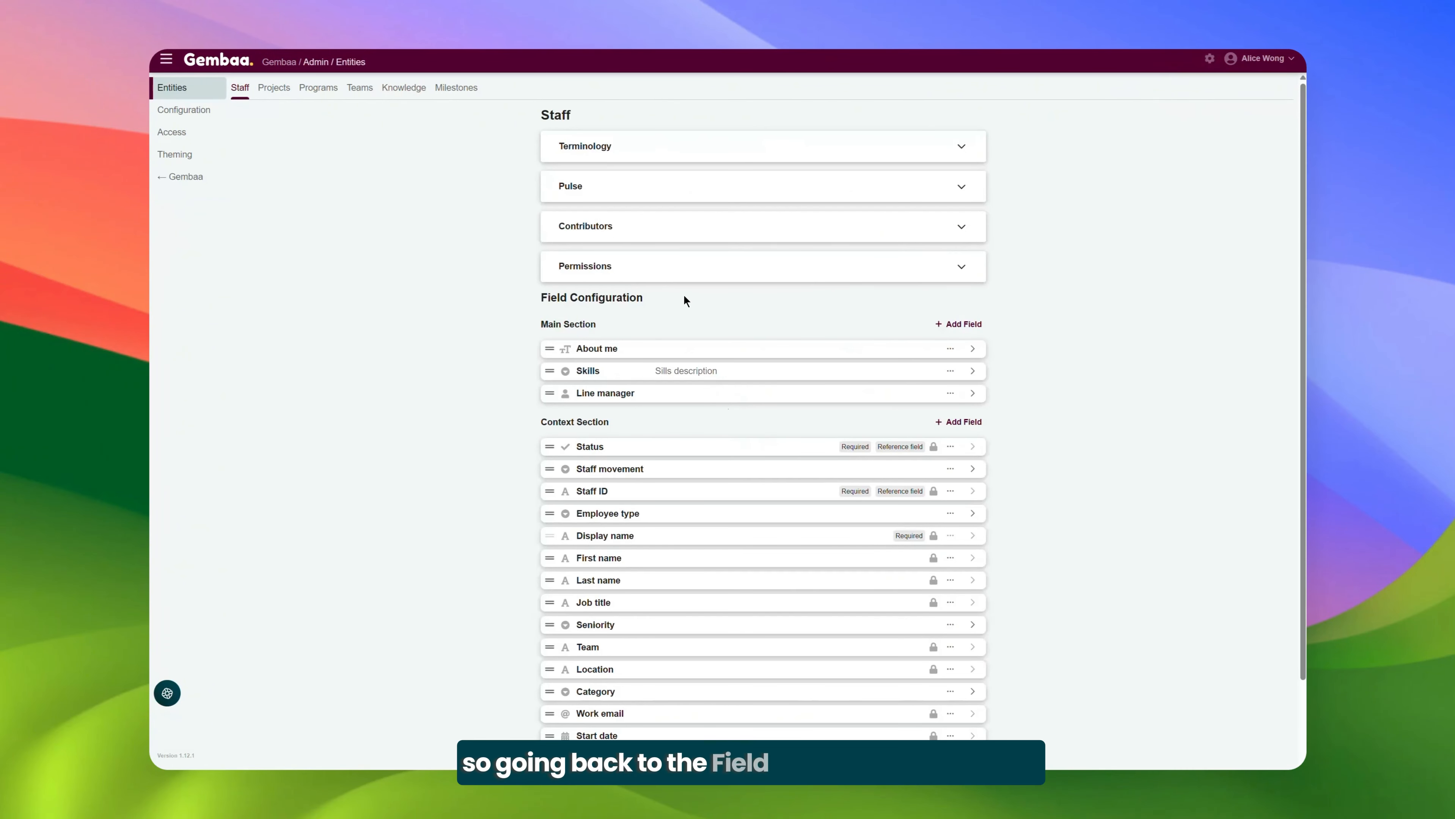
- Examine the Staff and Projects field configurations, including the locked Program field's options and the reorder handle of the Staff Status field
double_click(625, 297)
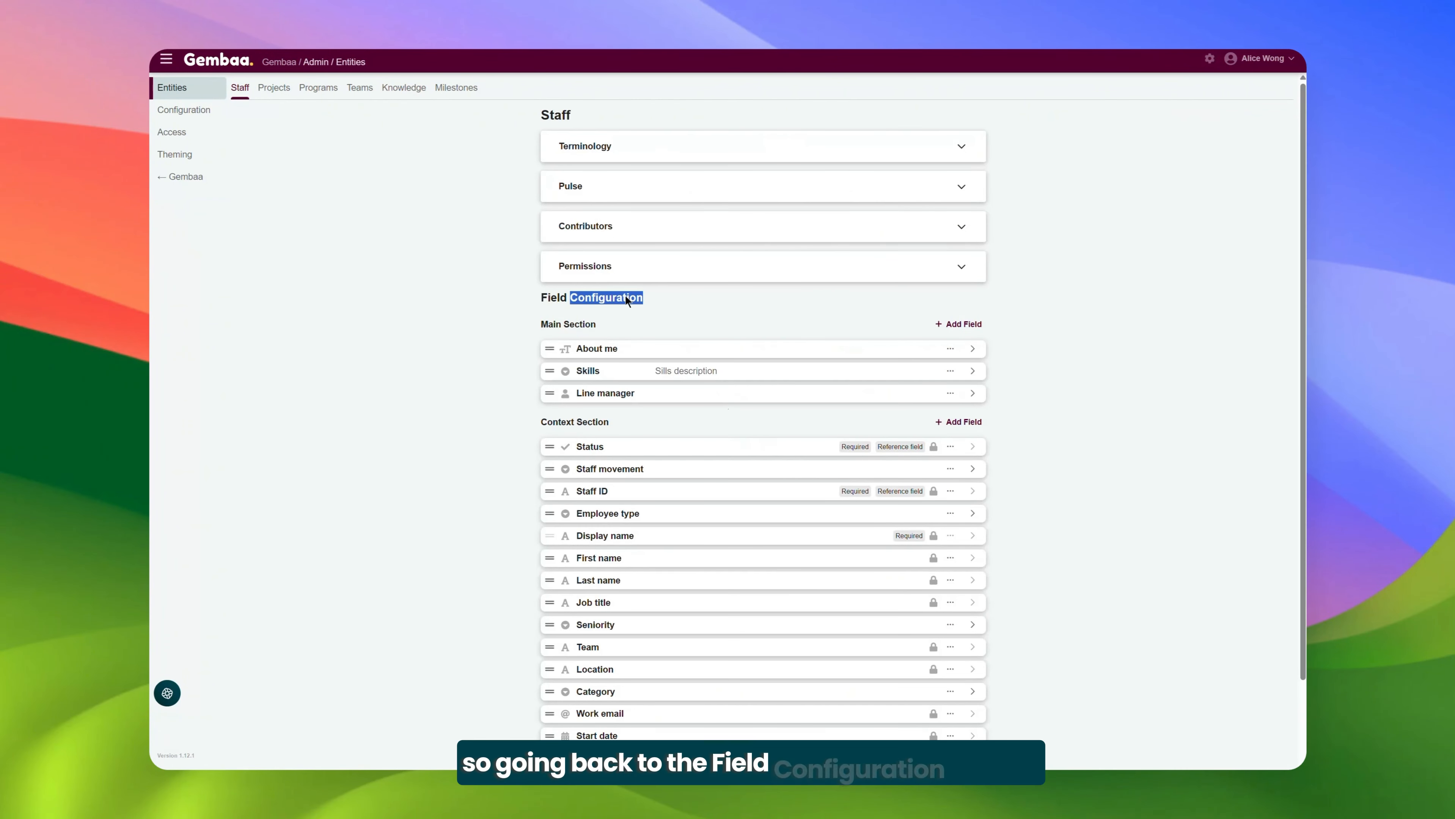
triple_click(626, 296)
left_click(480, 339)
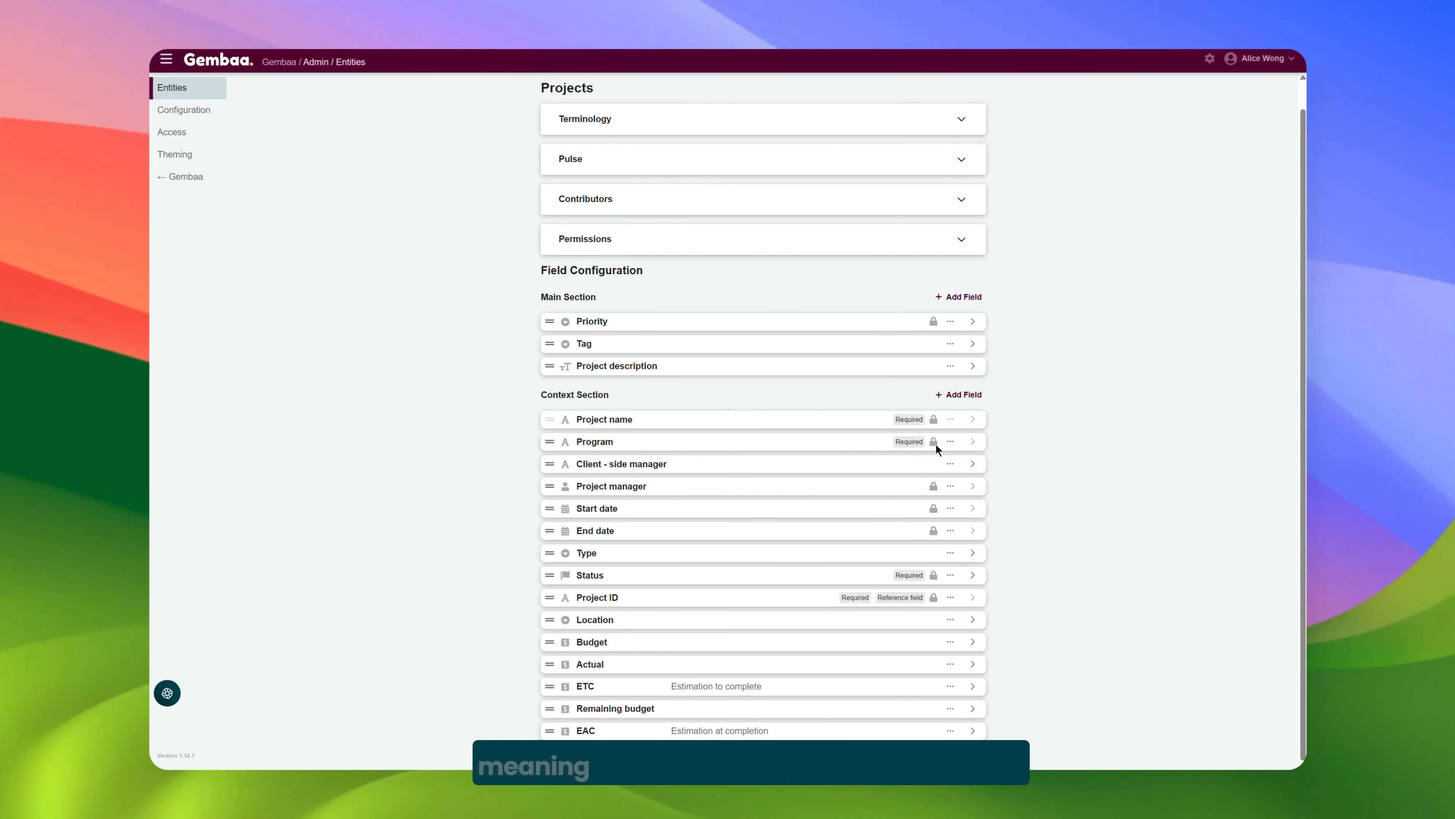
left_click(951, 447)
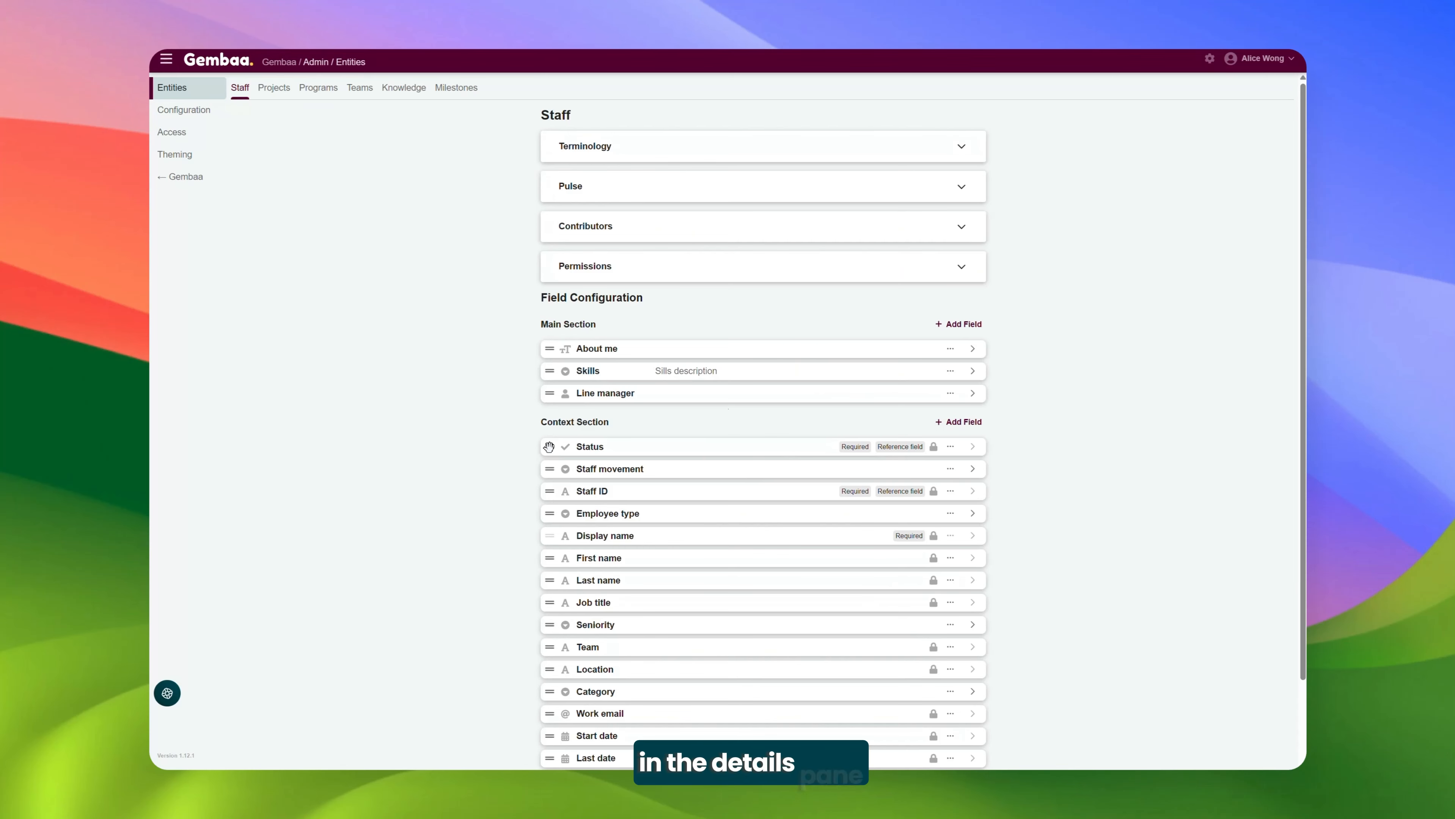
mouse_move(550, 446)
left_mouse_down()
mouse_move(552, 370)
mouse_move(552, 455)
mouse_move(552, 441)
left_mouse_up()
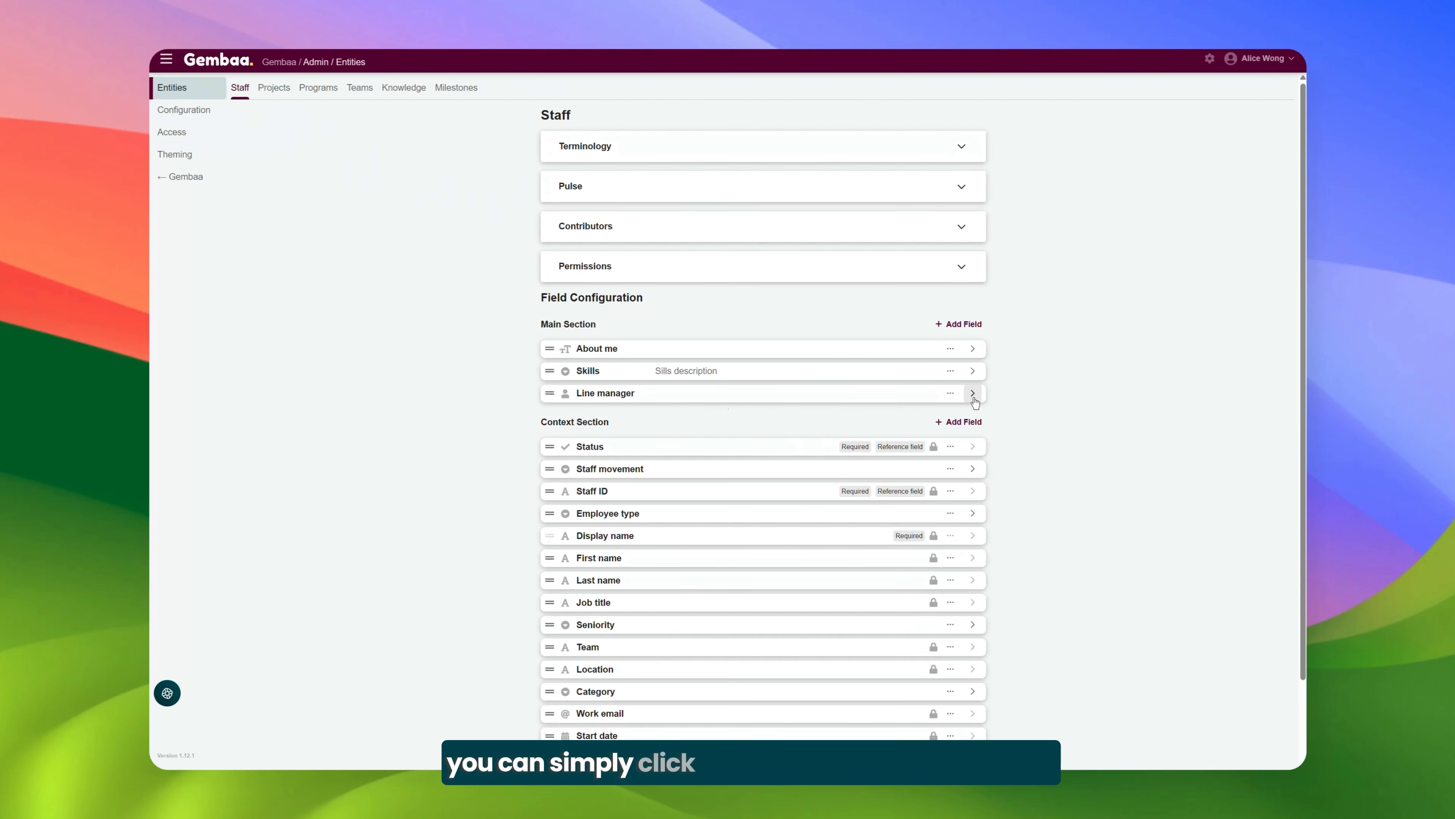
- View the Staff Line manager field's edit settings without changing them, and check its move and delete options
left_click(973, 394)
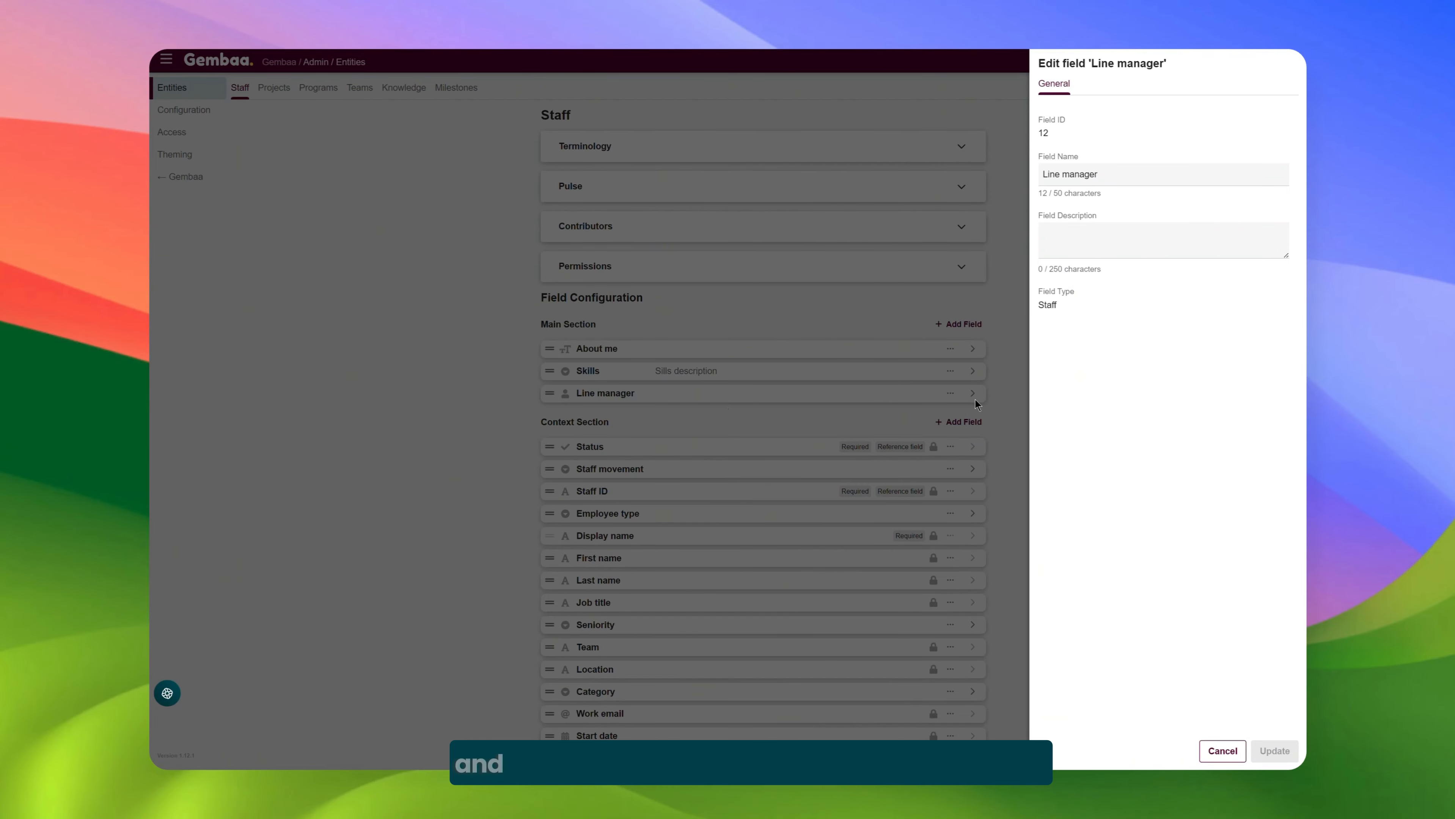
left_click(1222, 751)
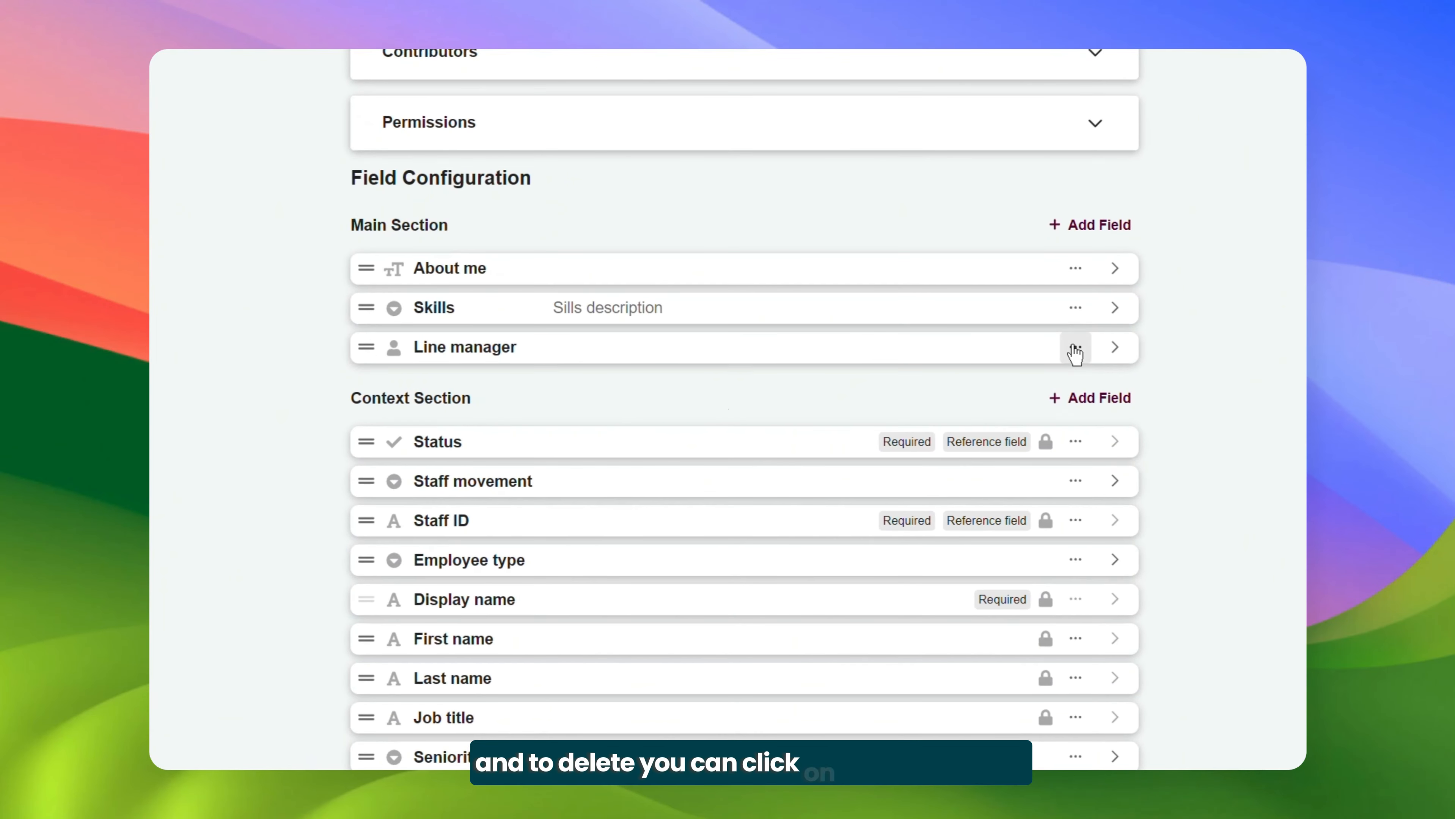
left_click(1075, 348)
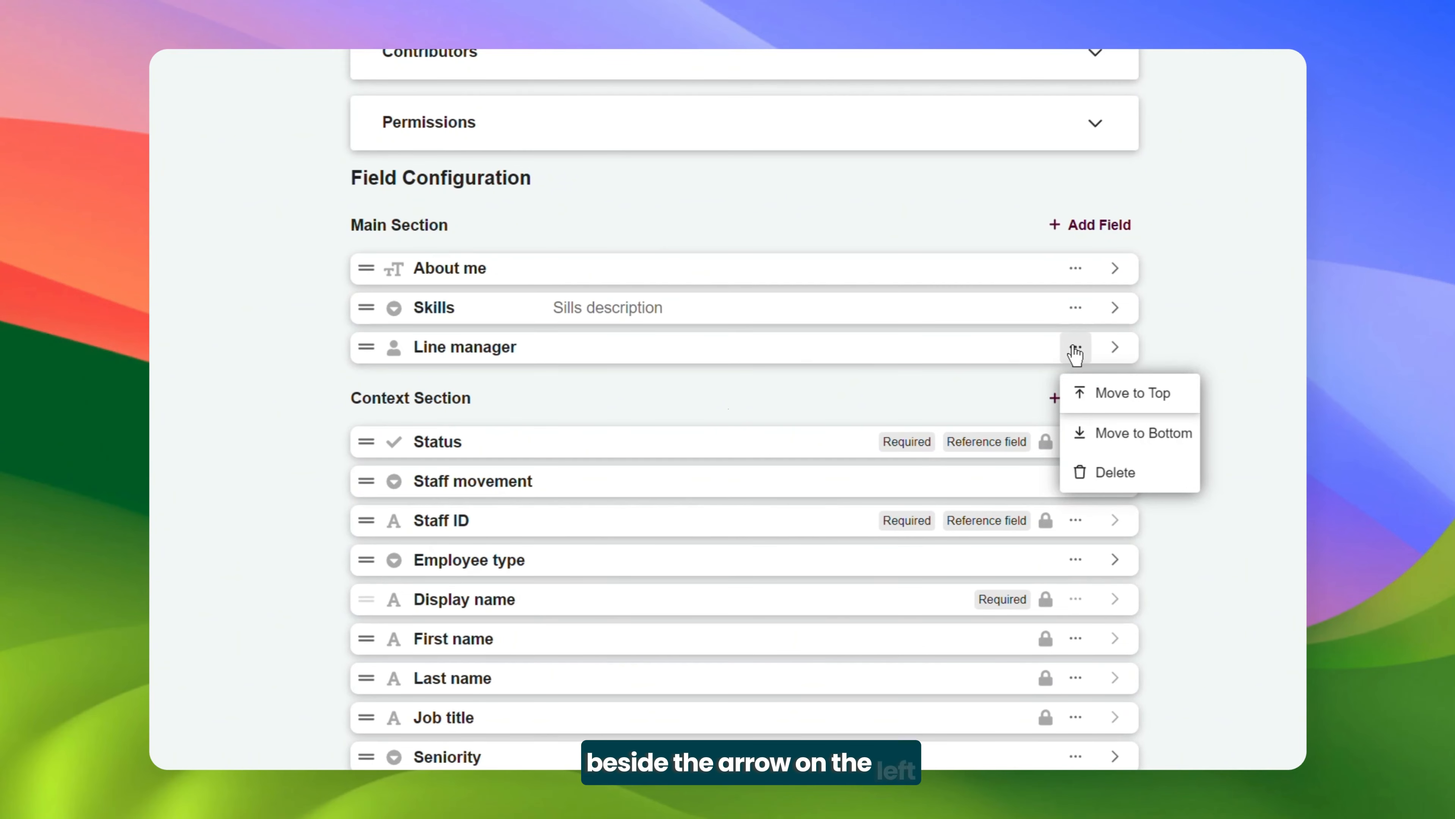
left_click(1121, 279)
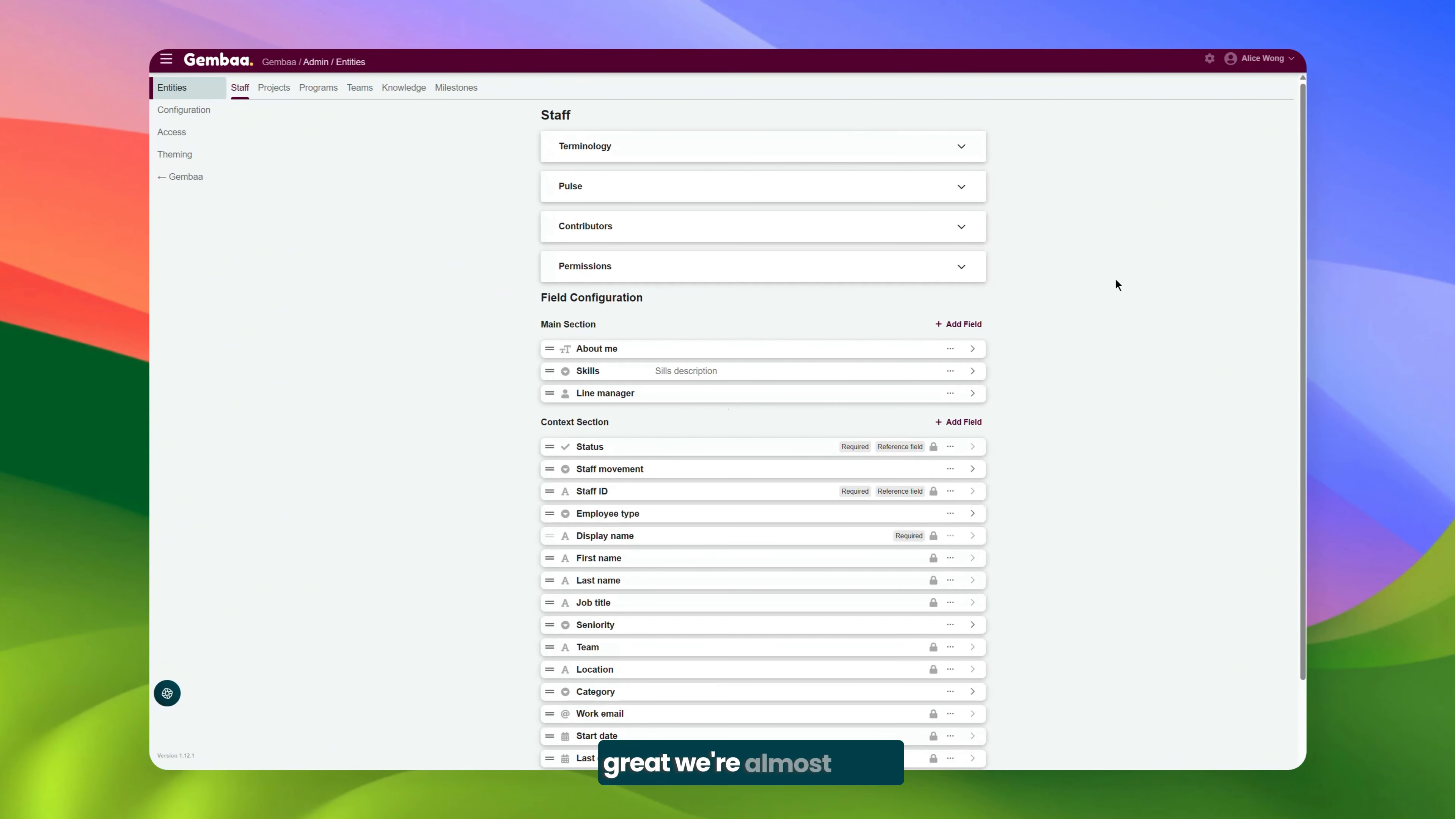